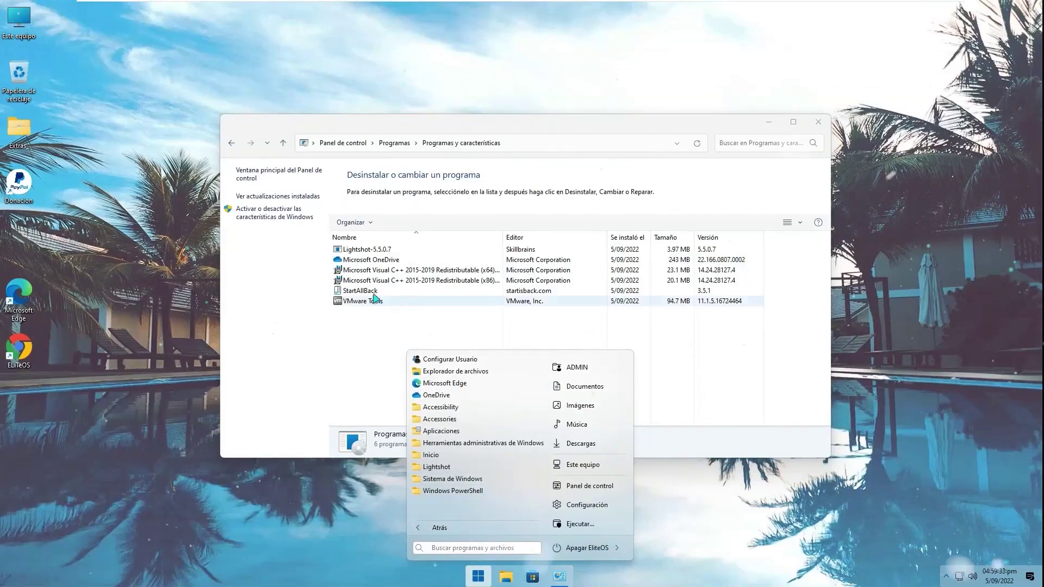
pyautogui.click(478, 575)
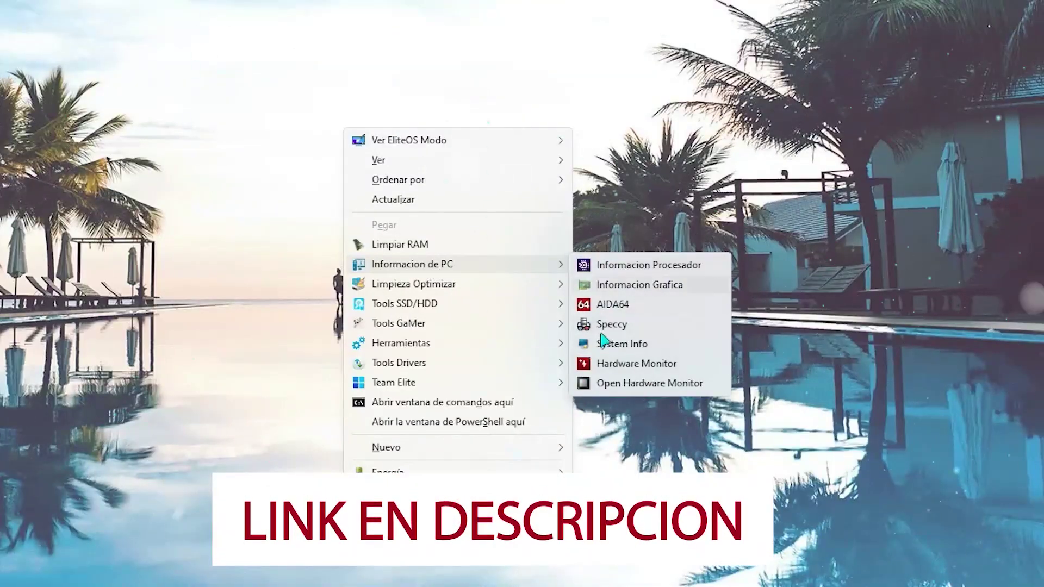
pyautogui.moveTo(465, 288)
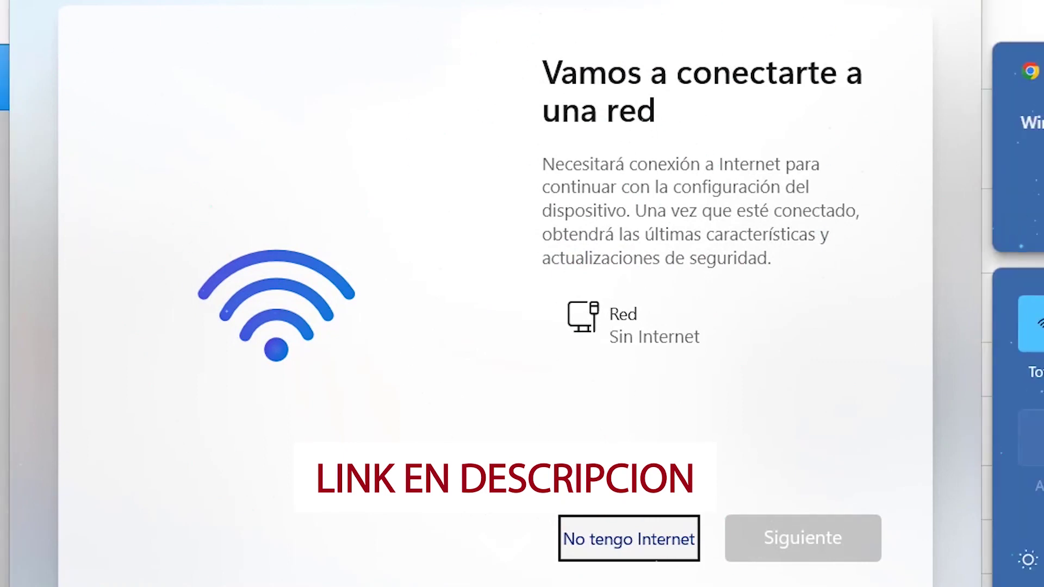
# - Skip the network connection in the Windows setup by choosing no Internet and continuing with the limited configuration
pyautogui.click(653, 329)
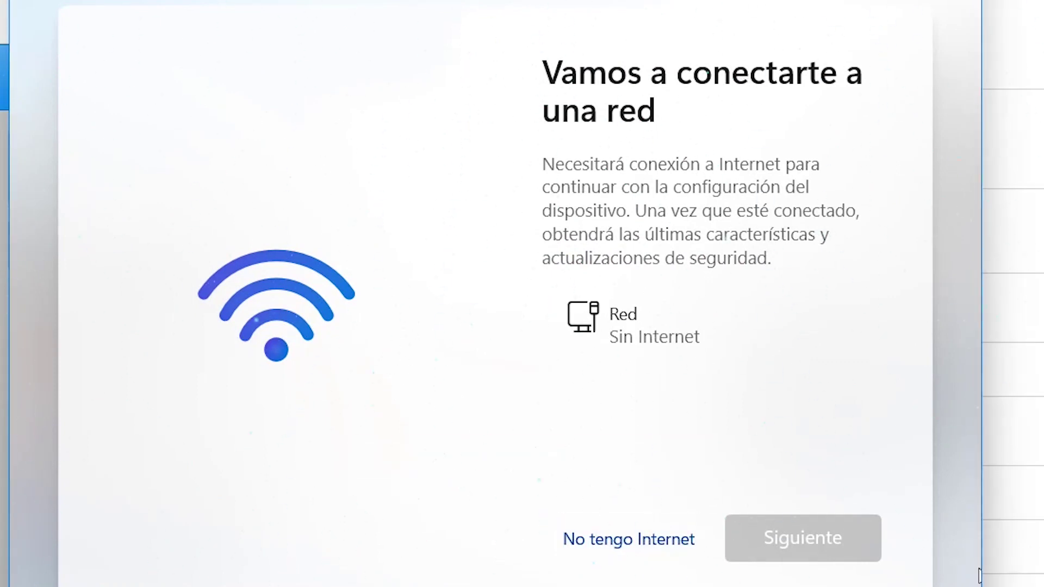
pyautogui.hotkey('ctrl', 'f')
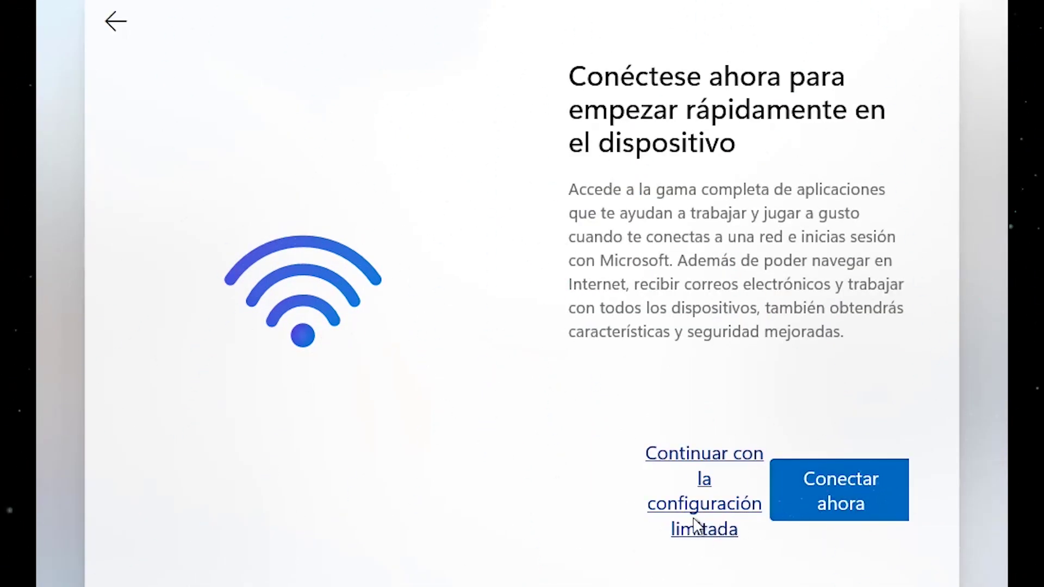
pyautogui.click(724, 511)
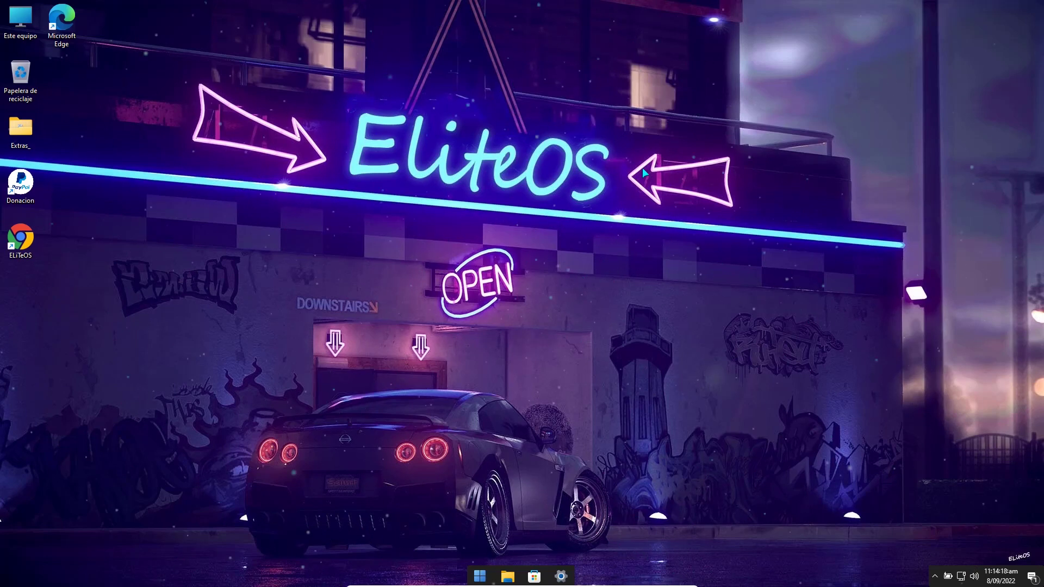
# - Look through the Start menu's full program list and its shutdown options
pyautogui.click(480, 581)
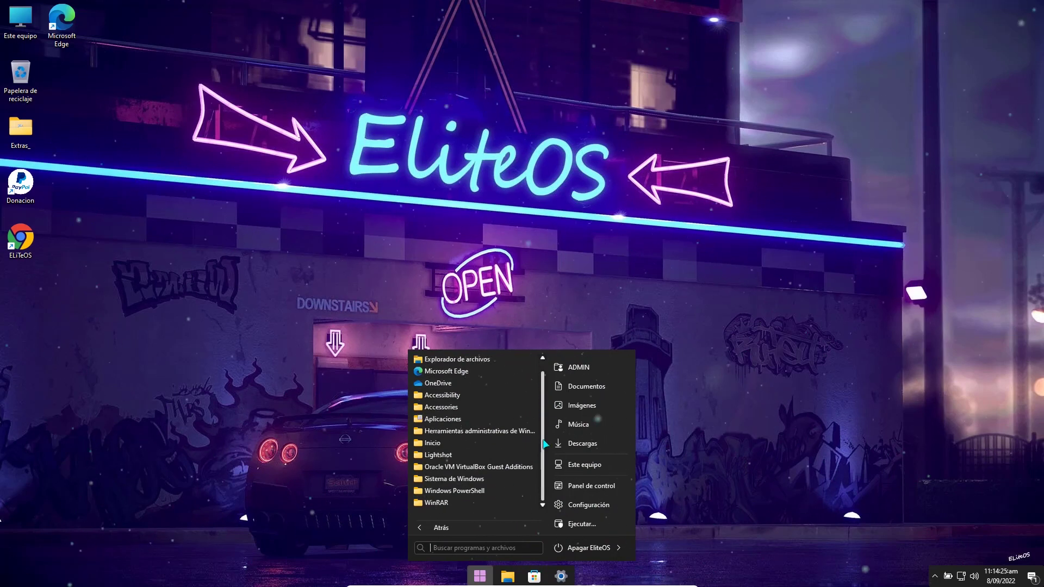
pyautogui.scroll(-1, 457, 394)
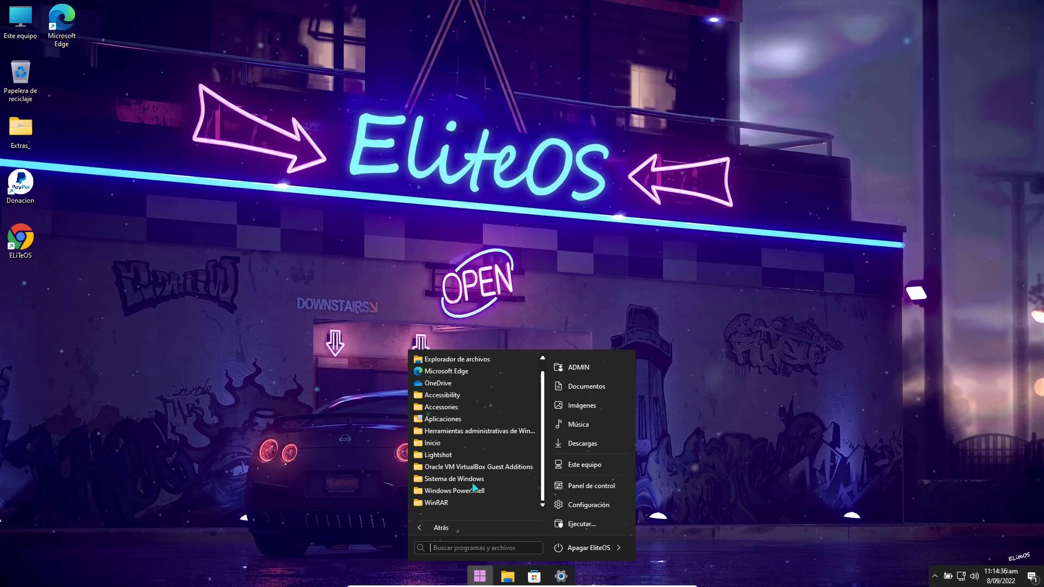
pyautogui.scroll(1, 541, 402)
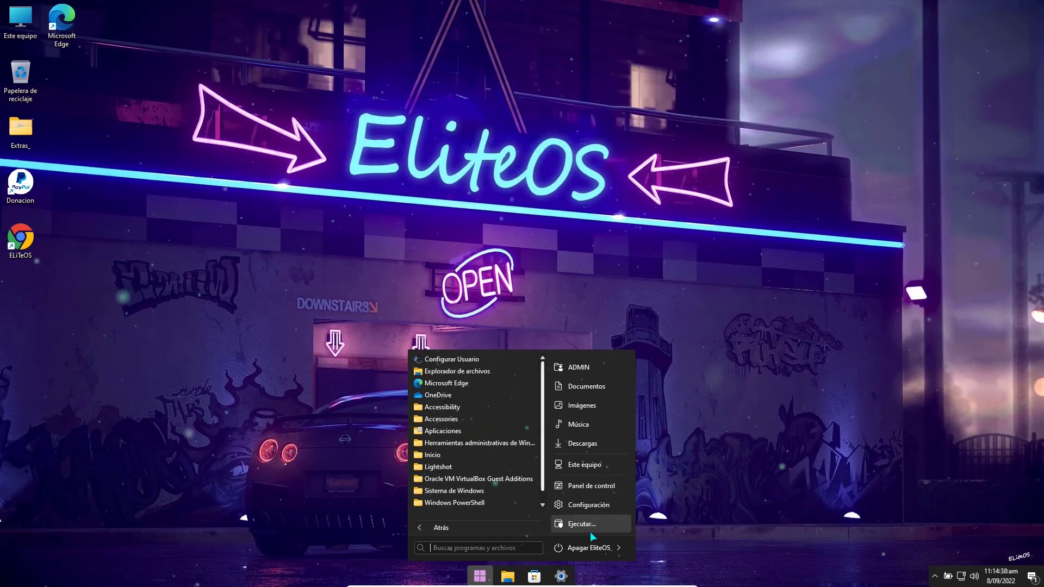
pyautogui.click(617, 549)
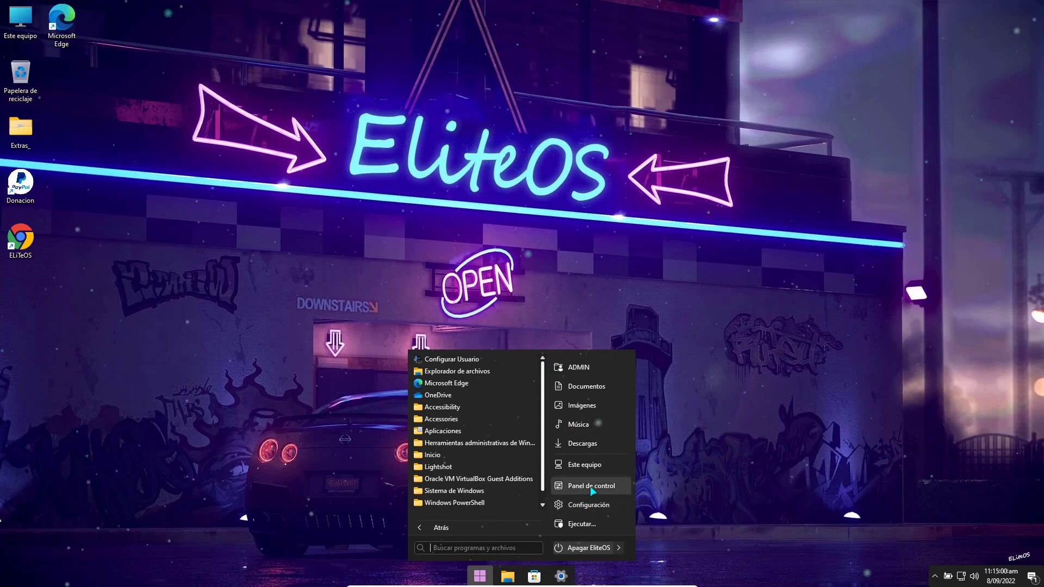
# - Open the Control Panel to view its categories, reposition its window, and close it
pyautogui.click(589, 486)
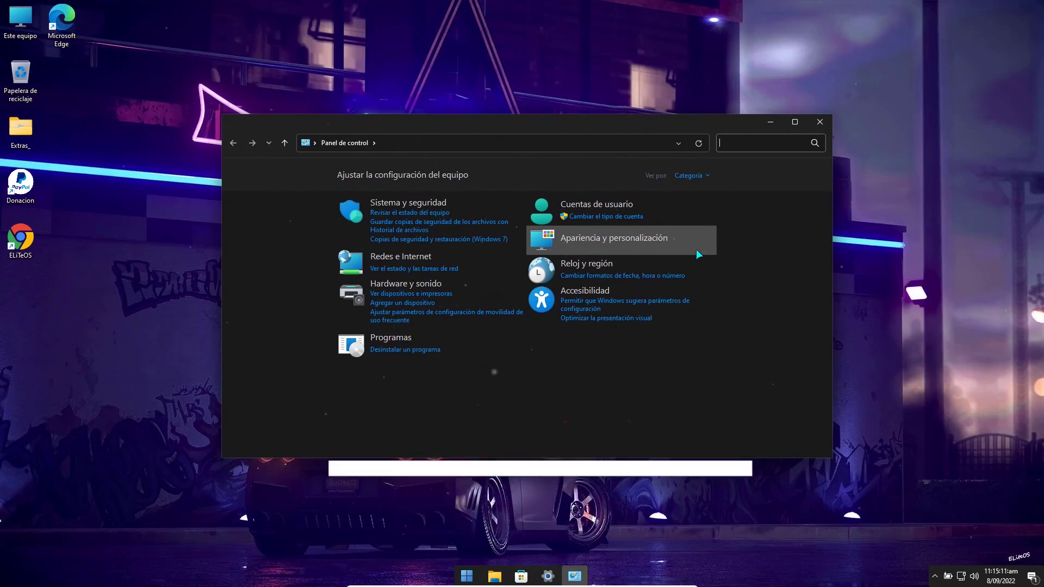
pyautogui.moveTo(710, 120); pyautogui.dragTo(671, 68)
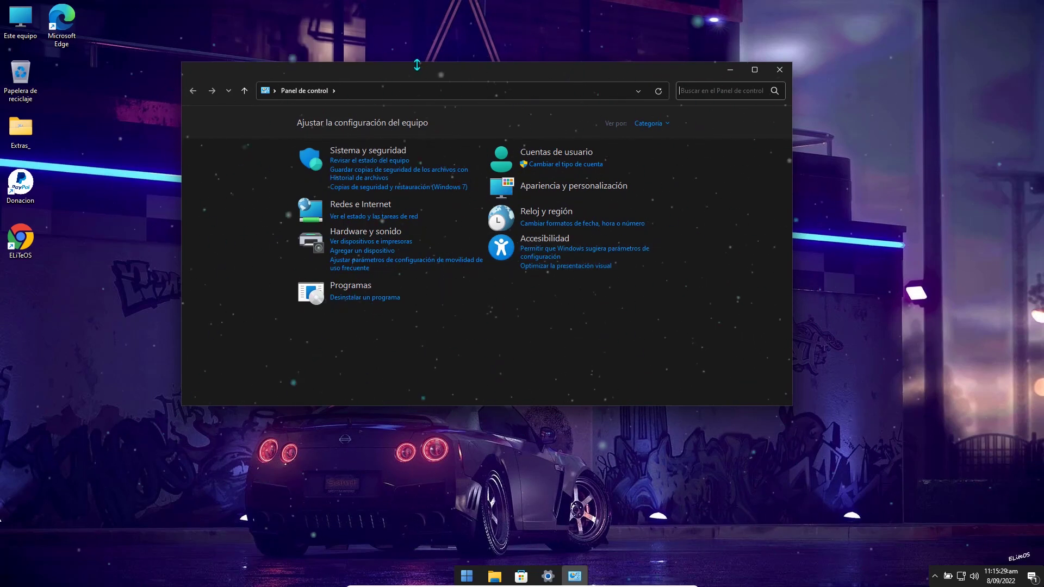
pyautogui.moveTo(417, 67); pyautogui.dragTo(432, 71)
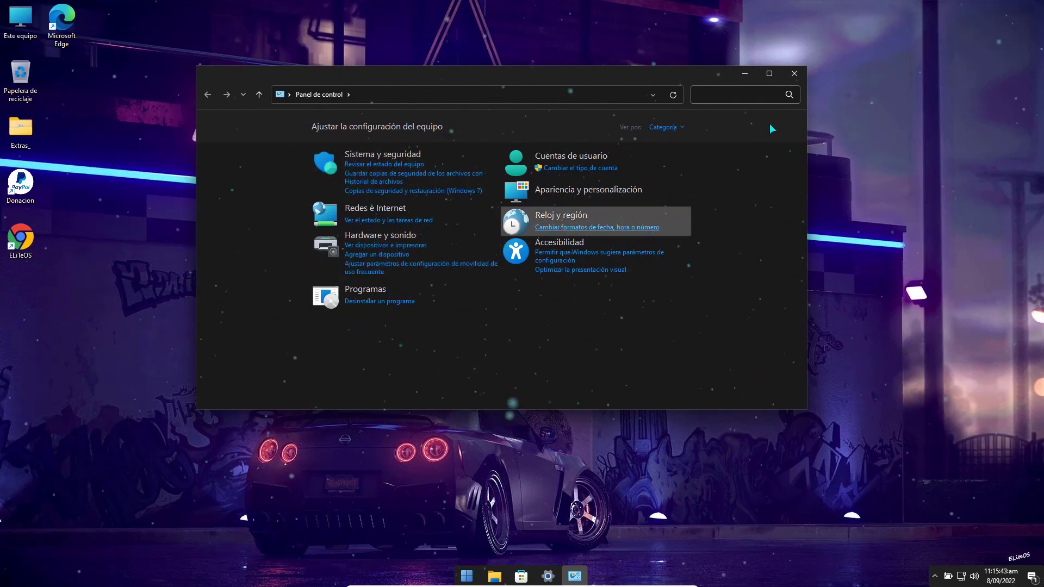
pyautogui.click(794, 73)
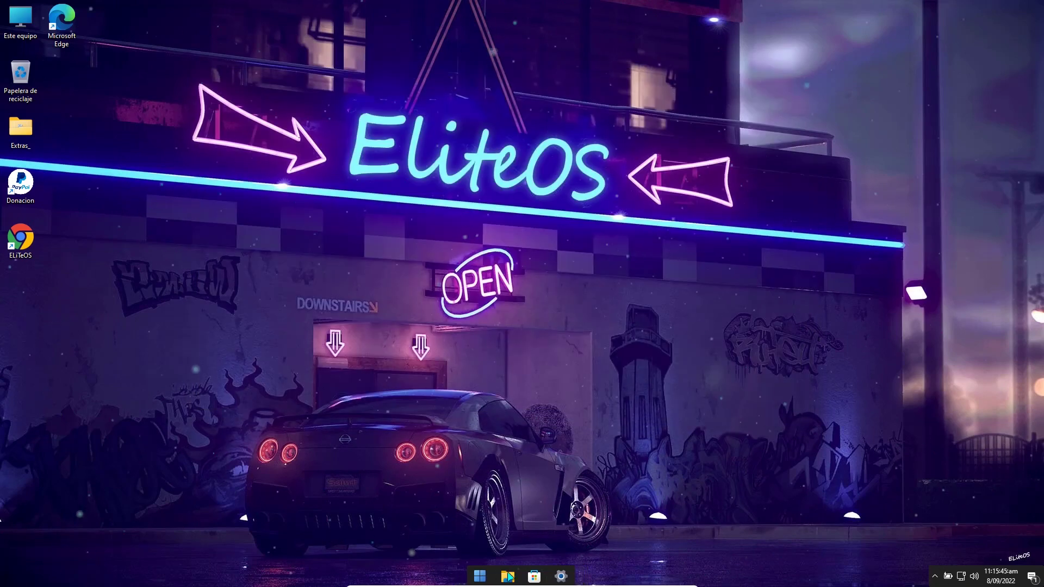
# - Open Este equipo in the file explorer, shrink the maximized window, and add two more tabs
pyautogui.press('super+e')
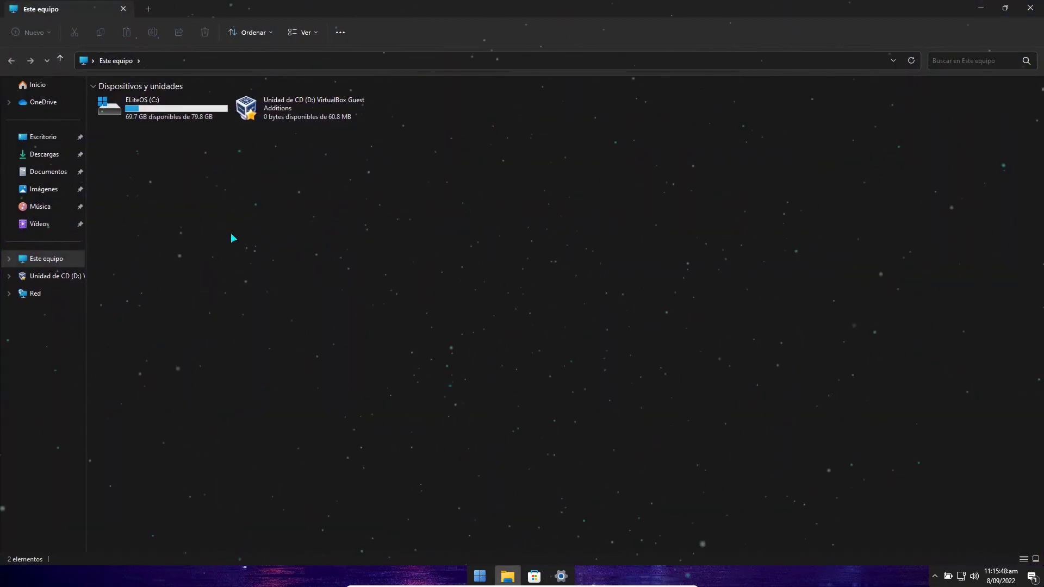
pyautogui.moveTo(256, 14); pyautogui.dragTo(345, 83)
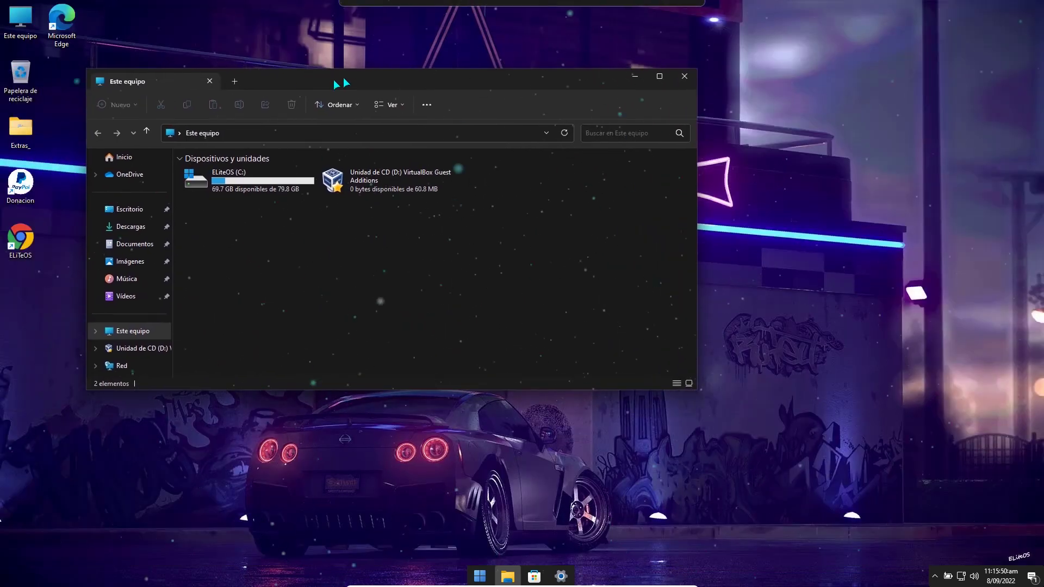
pyautogui.click(234, 81)
pyautogui.click(363, 82)
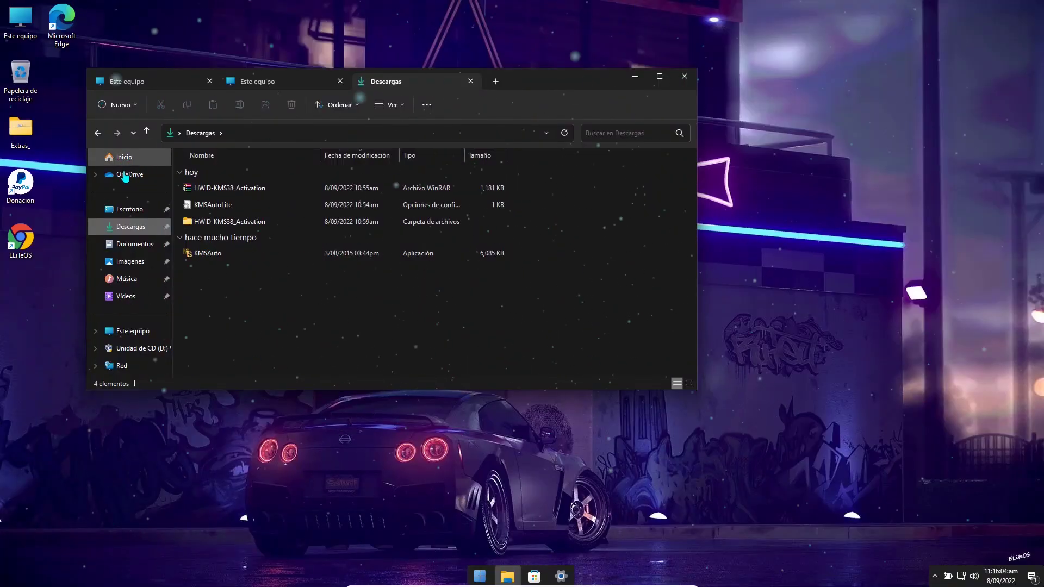
# - Show the HWID-KMS38_Activation folder in the third tab, drive ELiteOS (C:) in the second, and Imágenes in the first
pyautogui.doubleClick(225, 217)
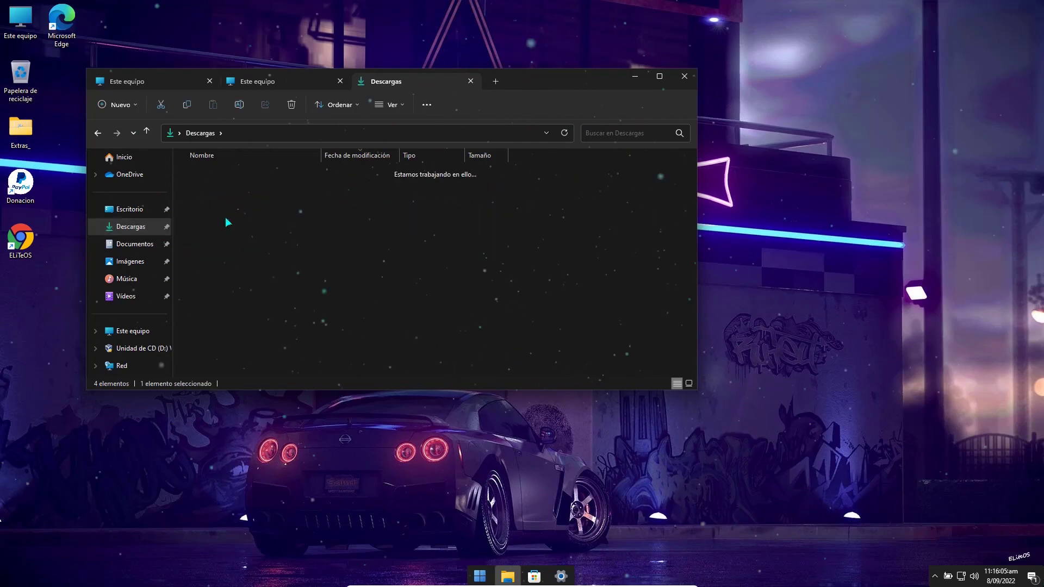
pyautogui.click(286, 80)
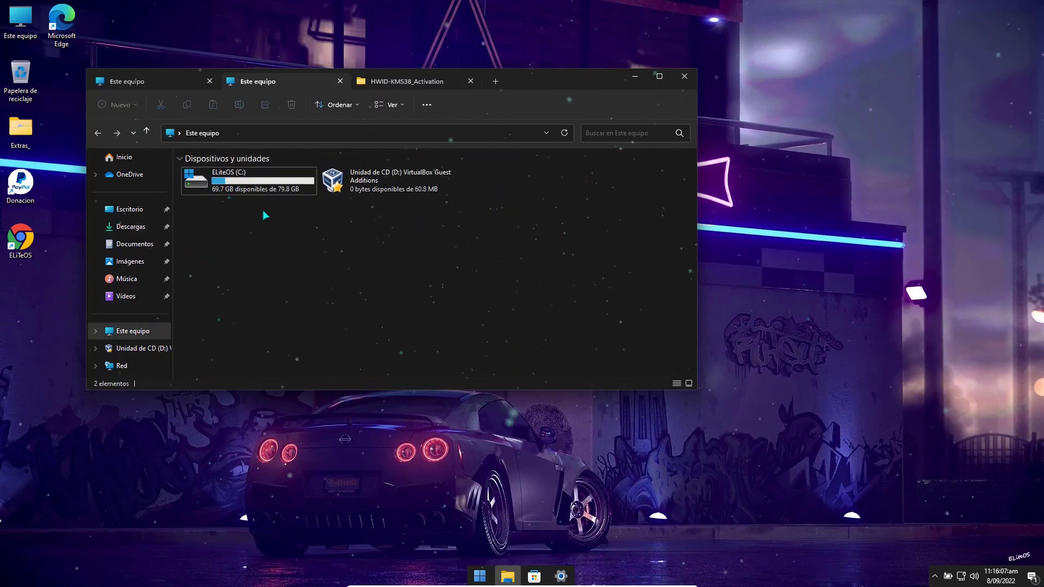
pyautogui.doubleClick(245, 184)
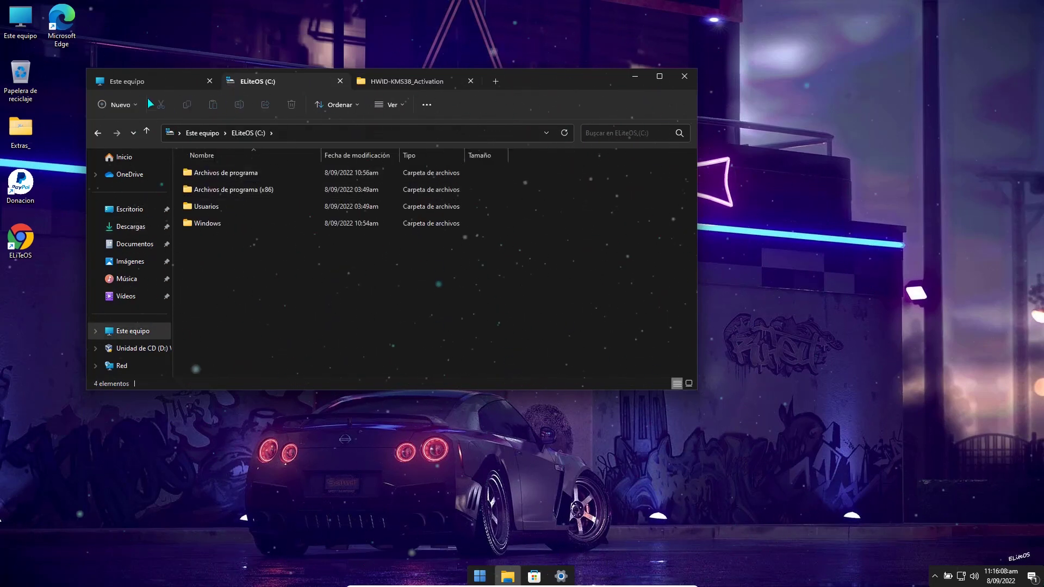
pyautogui.click(137, 82)
pyautogui.click(118, 264)
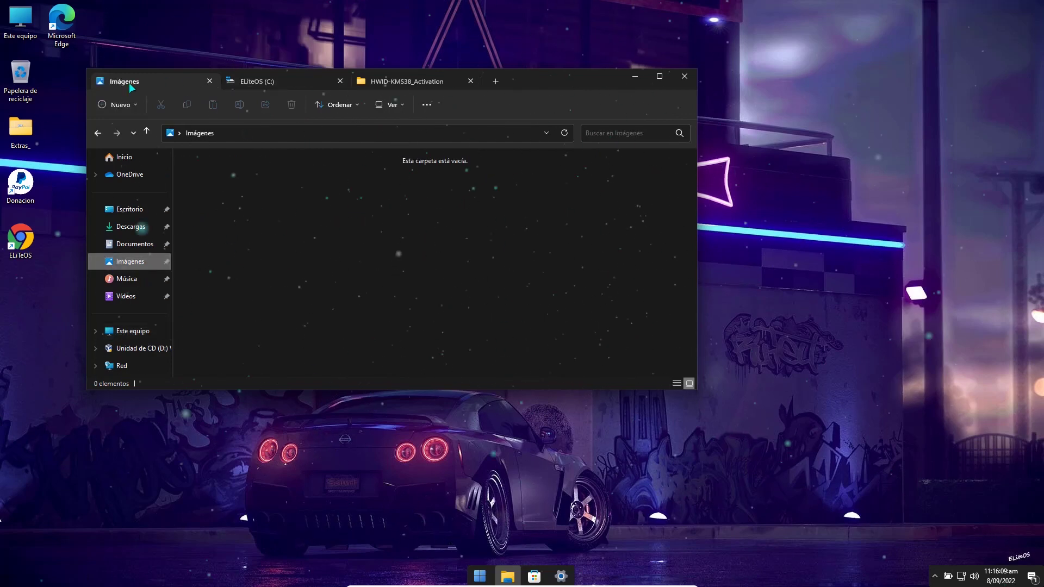
# - Switch between the three explorer tabs and move the HWID-KMS38_Activation tab ahead of ELiteOS (C:)
pyautogui.click(250, 80)
pyautogui.click(174, 79)
pyautogui.click(308, 80)
pyautogui.click(426, 79)
pyautogui.moveTo(426, 79); pyautogui.dragTo(275, 80)
# - Add a new Este equipo tab, reorder it to sit between Imágenes and HWID-KMS38_Activation, and add another tab
pyautogui.hotkey('ctrl', 't')
pyautogui.moveTo(416, 83); pyautogui.dragTo(129, 79)
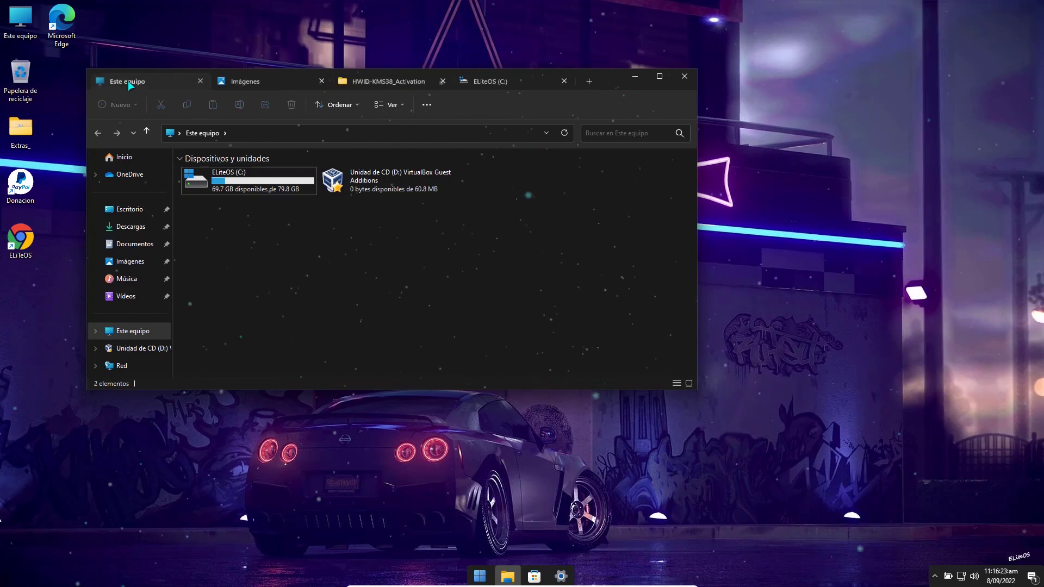
pyautogui.moveTo(250, 80); pyautogui.dragTo(428, 79)
pyautogui.click(466, 80)
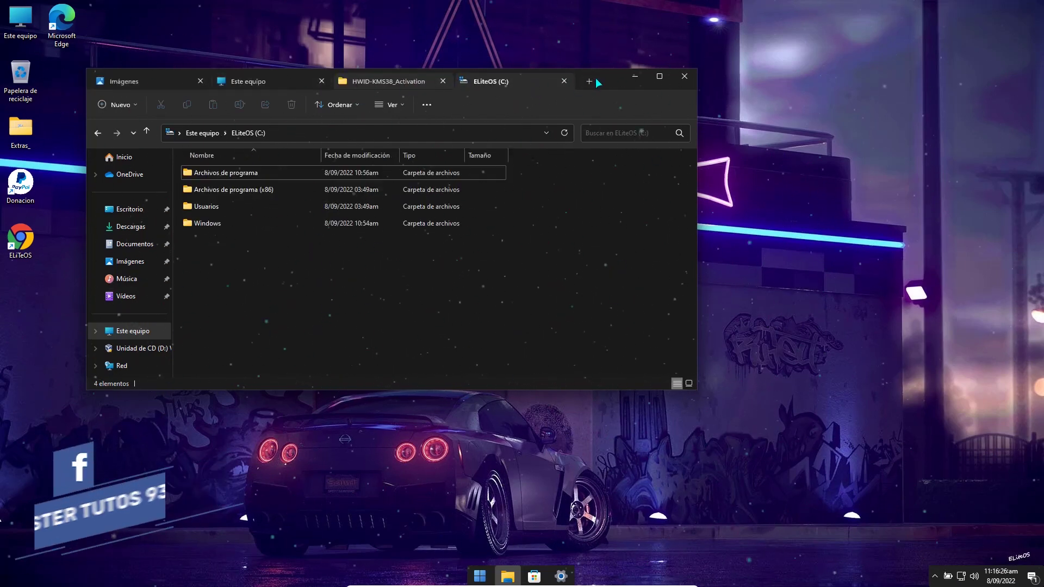
pyautogui.click(589, 82)
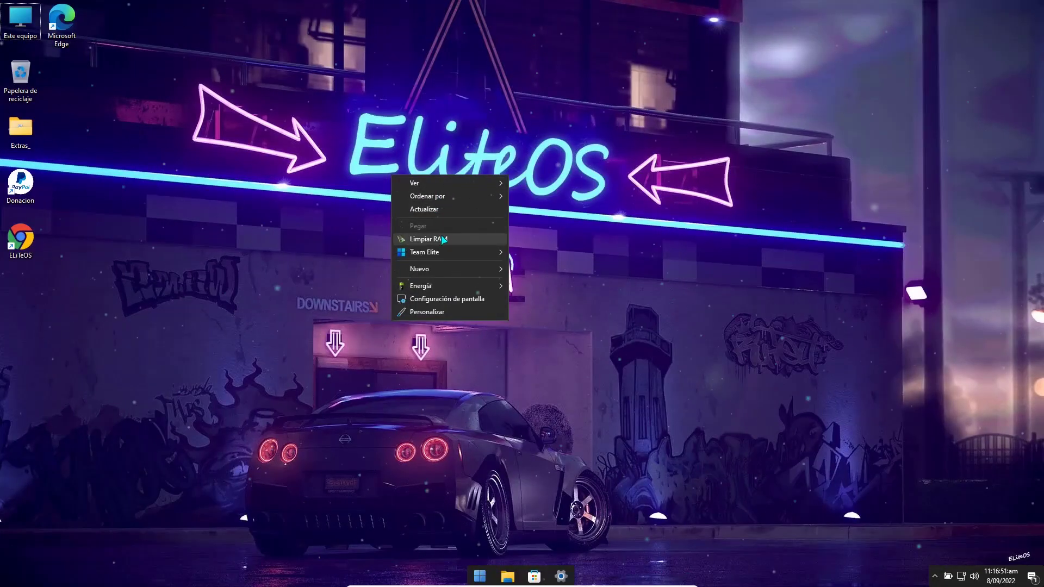
# - Clean the RAM with Limpiar RAM and view the desktop's Team Elite and Energía options
pyautogui.click(442, 238)
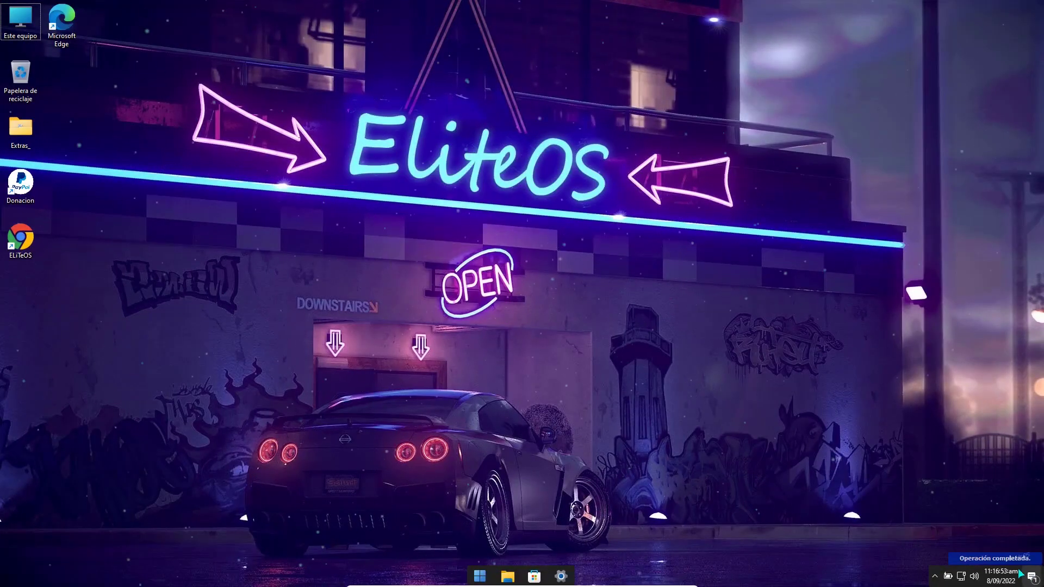
pyautogui.rightClick(424, 163)
pyautogui.moveTo(465, 236)
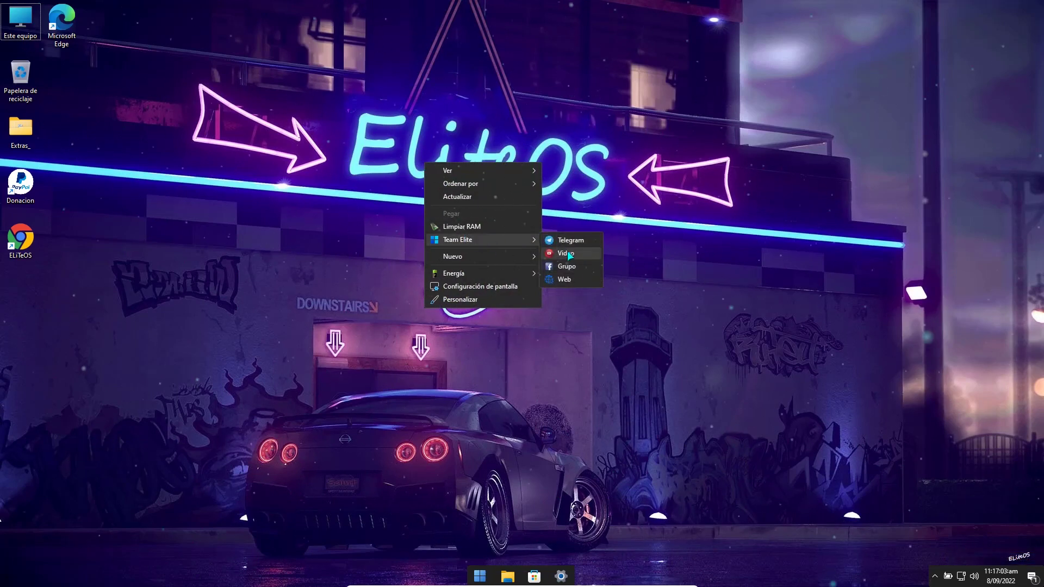
pyautogui.moveTo(493, 272)
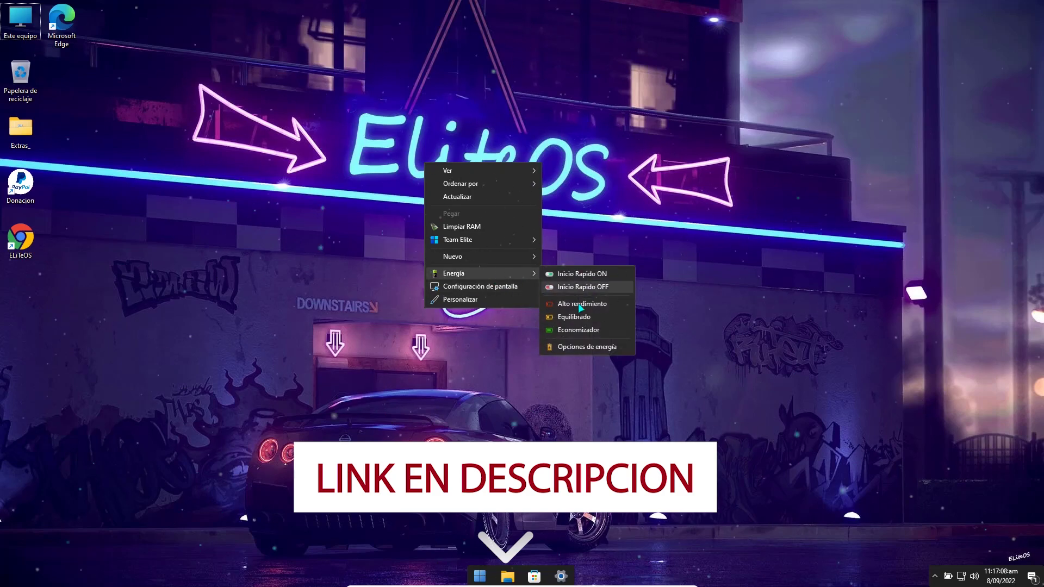
# - Examine the extended desktop context menu, including its display mode, PC information, cleanup and SSD/HDD tools
pyautogui.click(423, 213)
pyautogui.rightClick(422, 212)
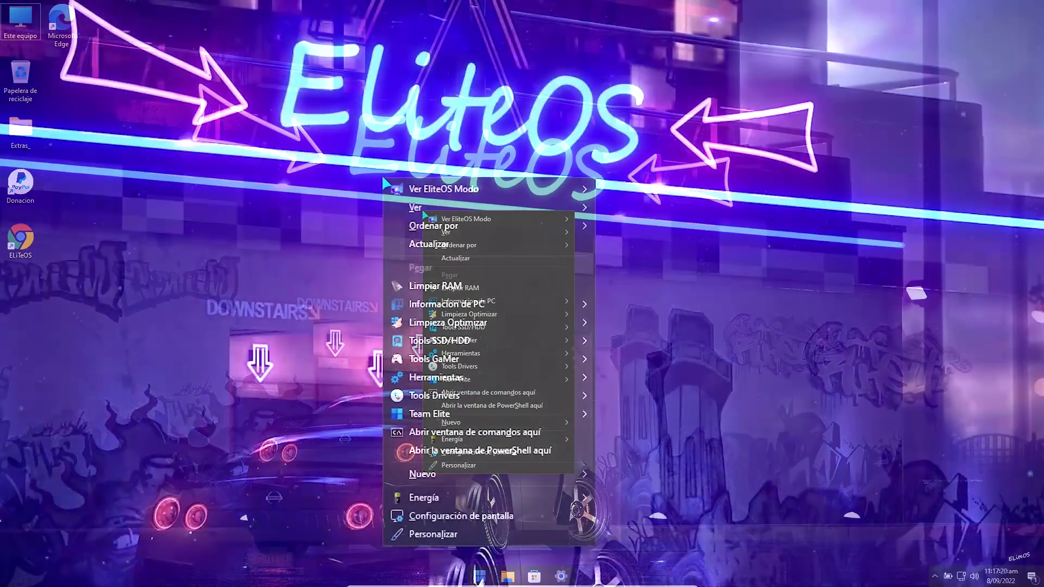
pyautogui.moveTo(471, 214)
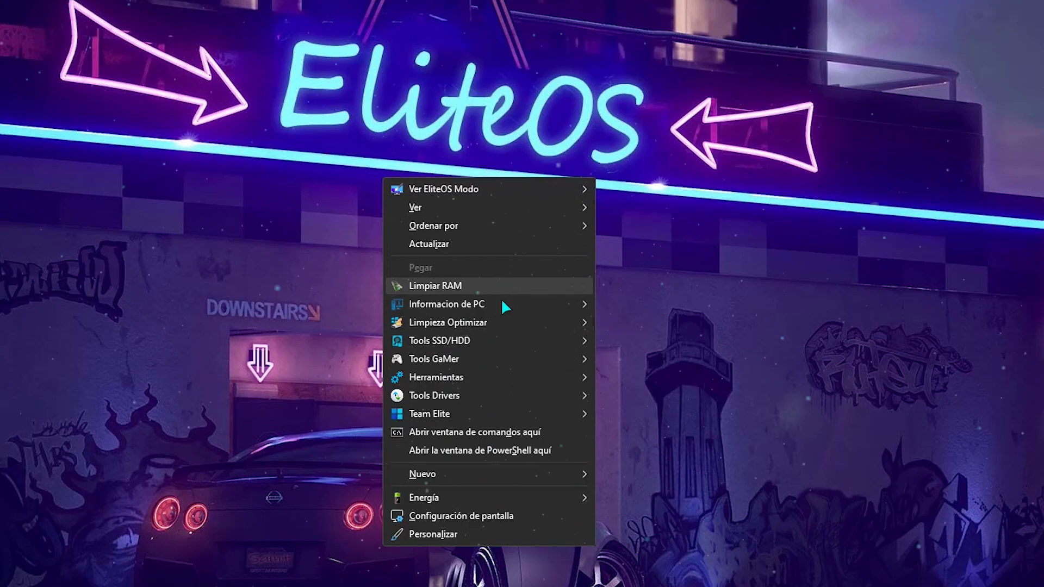
pyautogui.moveTo(504, 304)
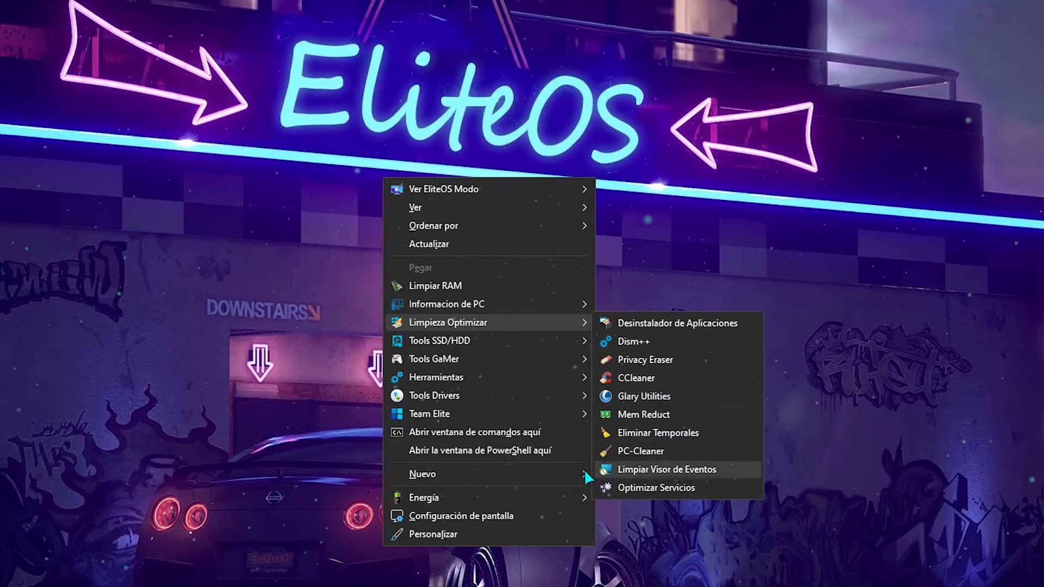
pyautogui.moveTo(473, 340)
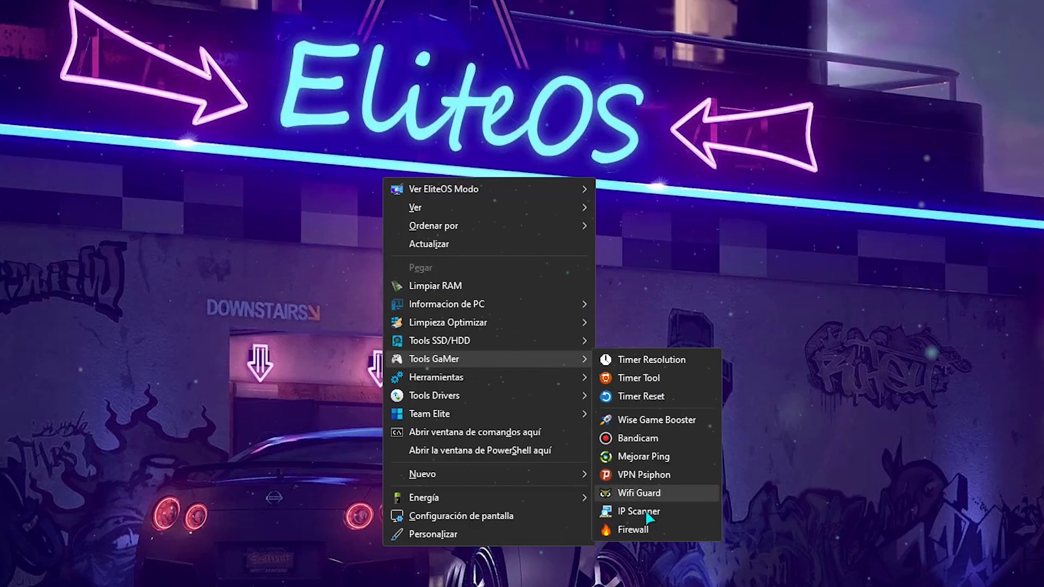
# - Open Timer Resolution from the gamer tools, move its window aside and close it, and launch Timer Tool
pyautogui.click(653, 364)
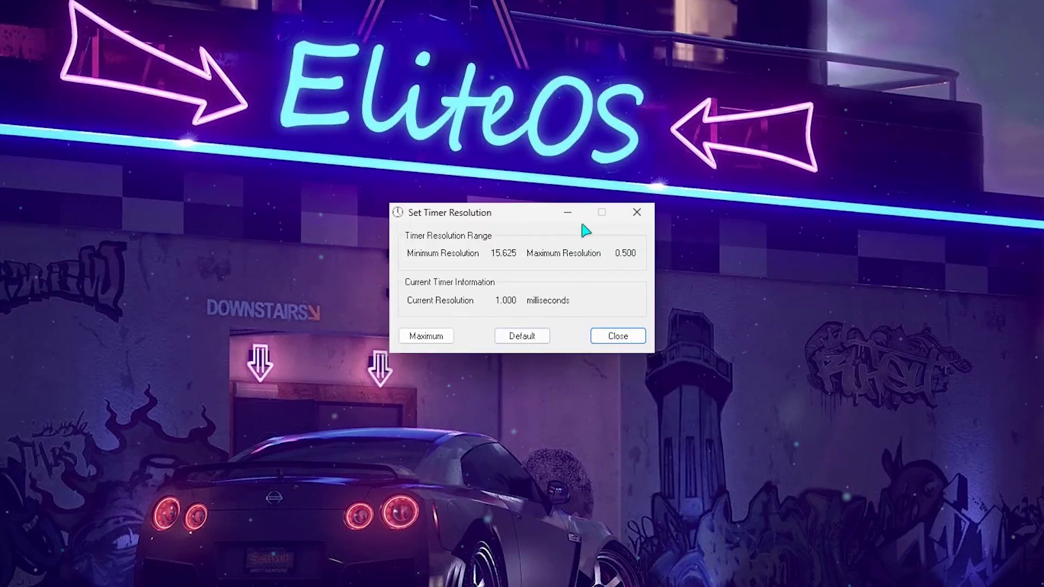
pyautogui.moveTo(565, 215); pyautogui.dragTo(199, 0)
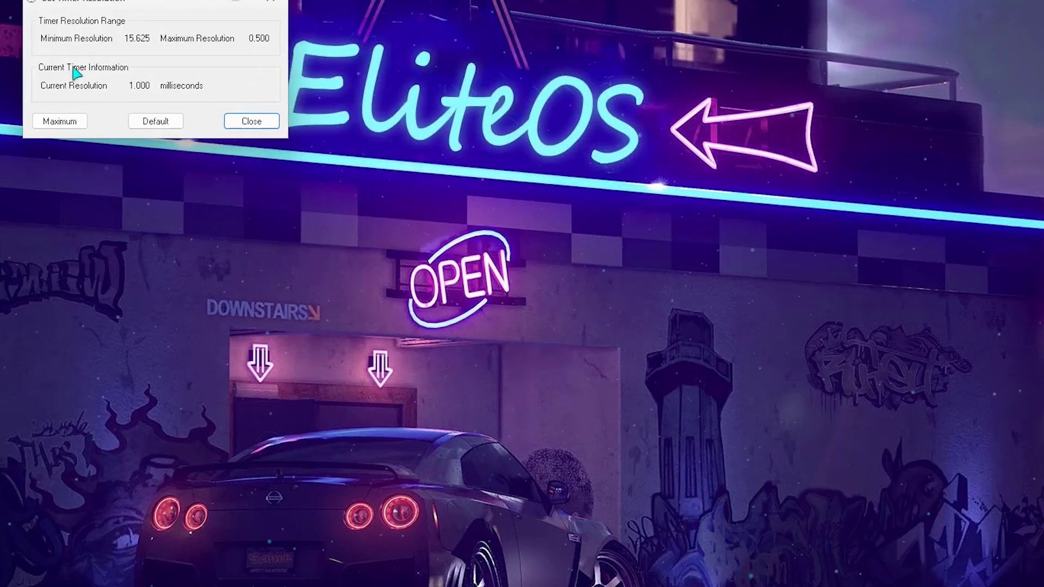
pyautogui.click(252, 122)
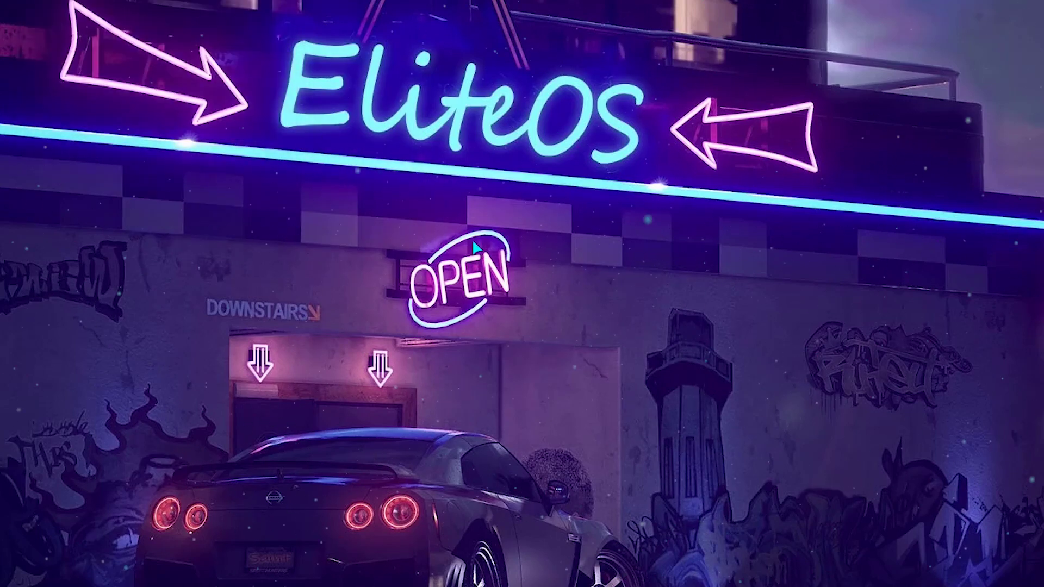
pyautogui.rightClick(477, 246)
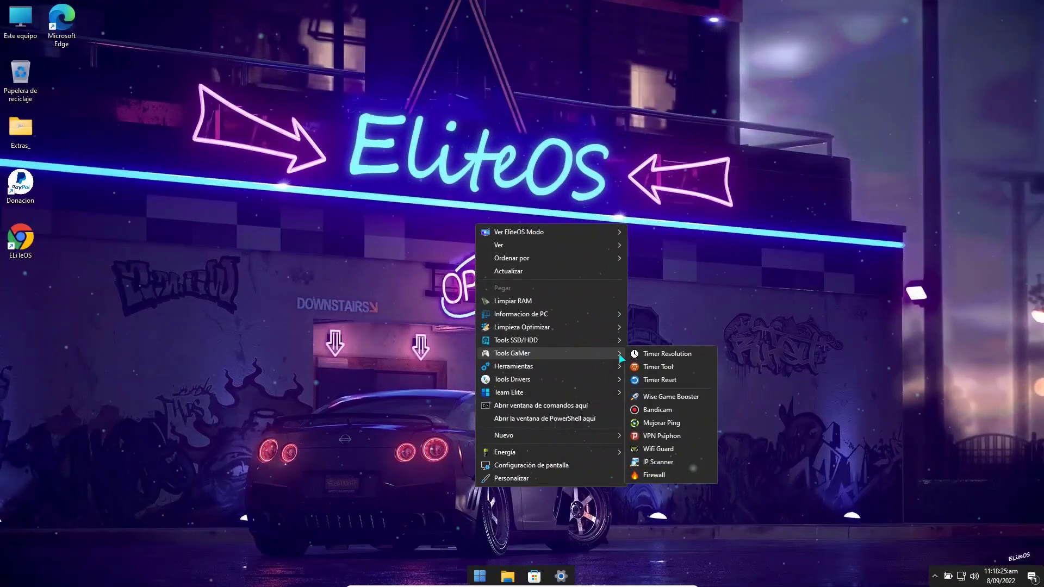
pyautogui.click(656, 368)
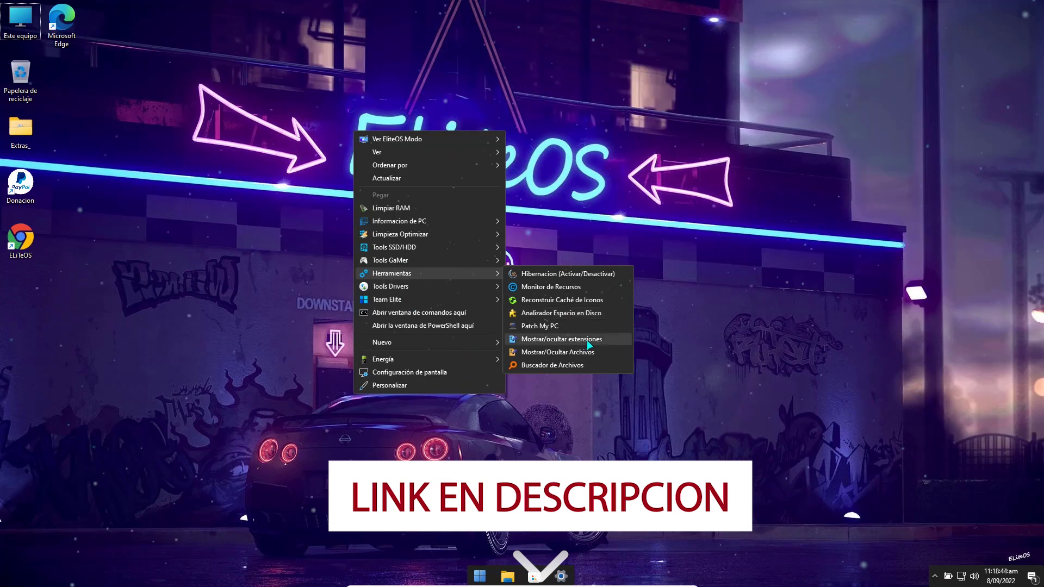
# - Launch Monitor de Recursos from the Herramientas options and view the desktop context menu again
pyautogui.click(579, 291)
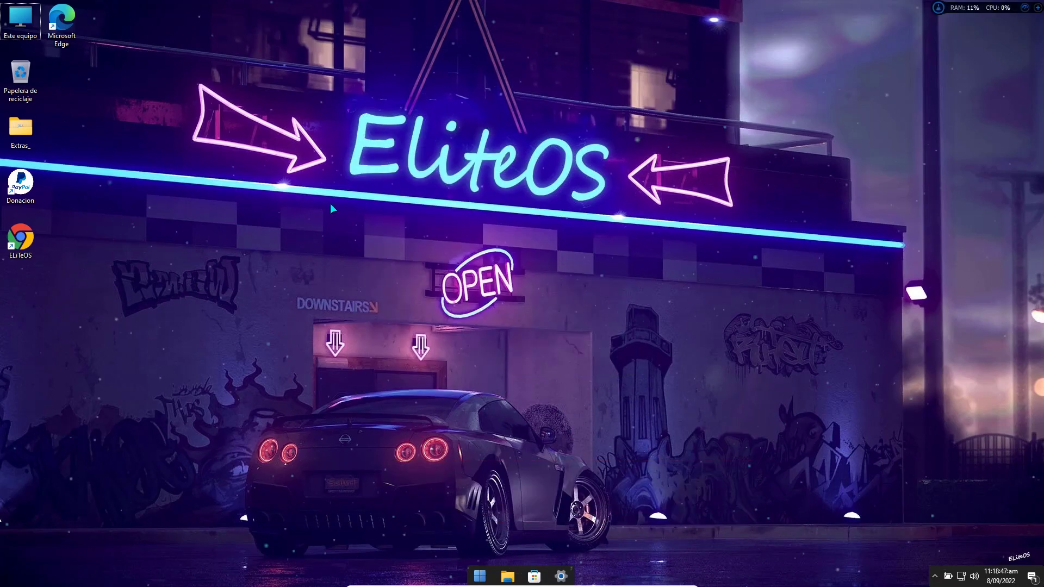
pyautogui.rightClick(326, 138)
pyautogui.moveTo(412, 278)
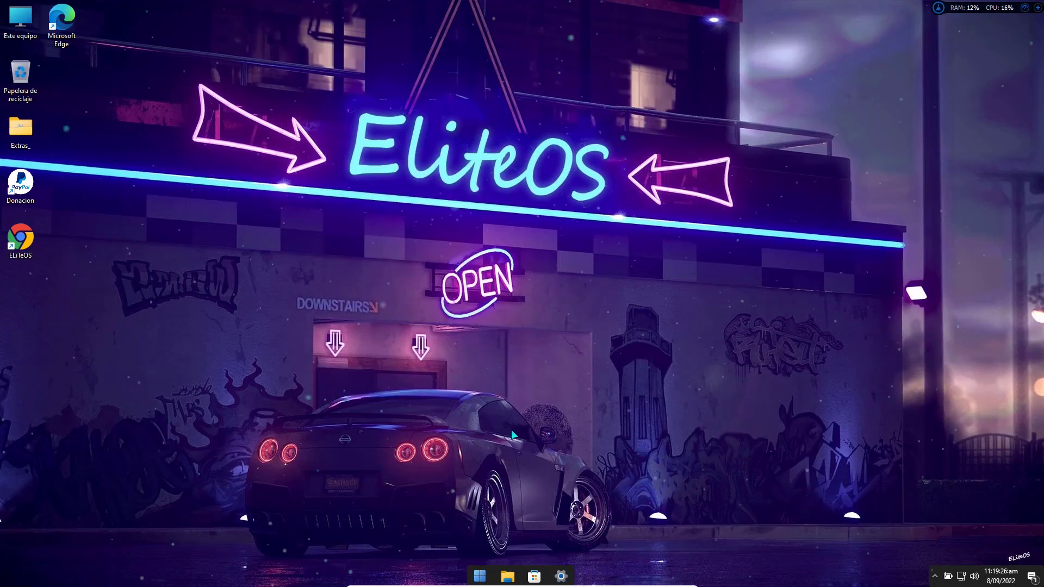
# - Open the Task Manager, enlarge its window until the section names show, and move it toward the desktop's upper left
pyautogui.rightClick(481, 576)
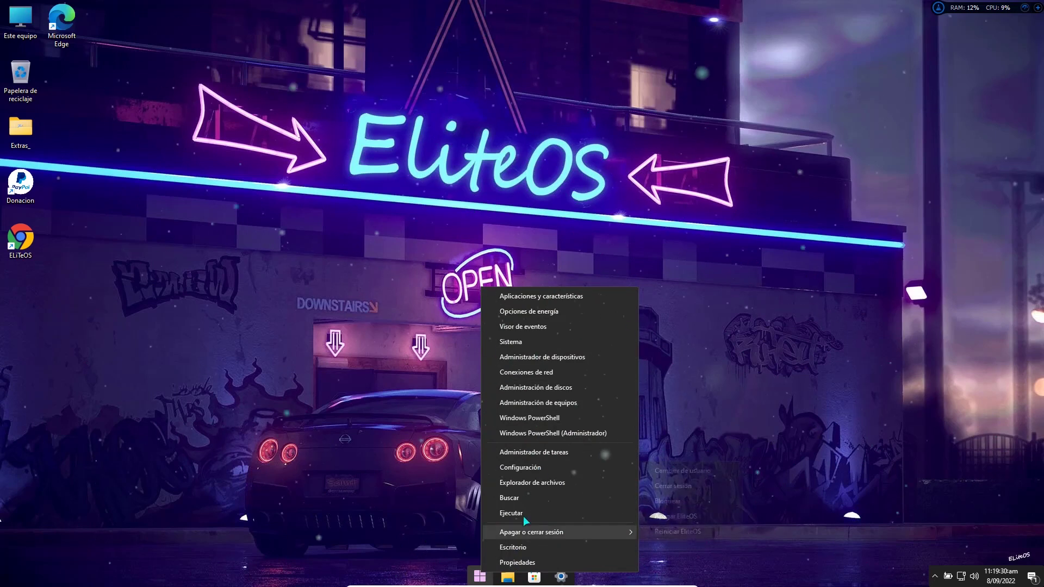
pyautogui.click(546, 452)
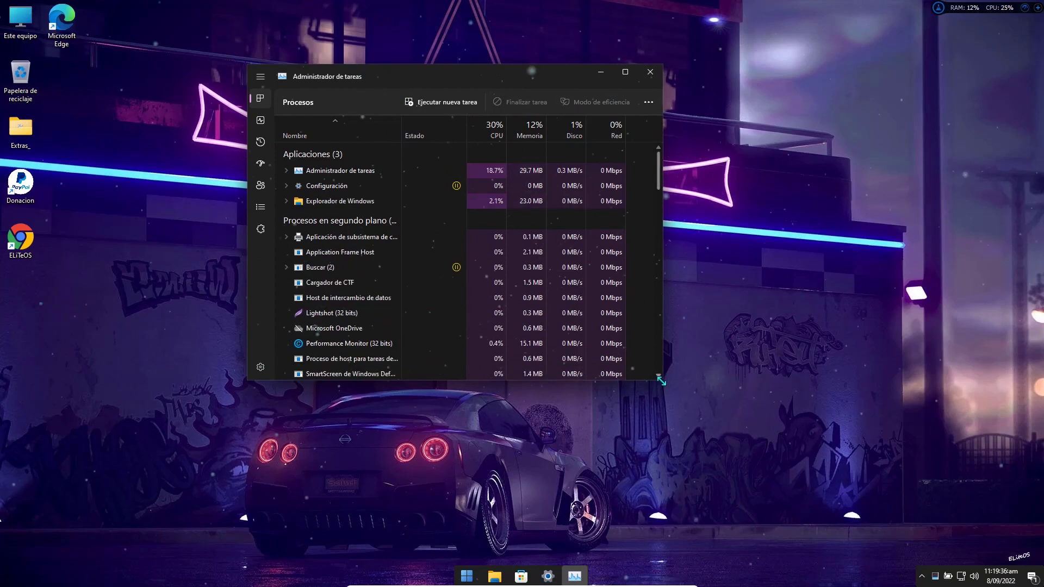
pyautogui.moveTo(661, 384); pyautogui.dragTo(797, 558)
pyautogui.moveTo(536, 77); pyautogui.dragTo(401, 64)
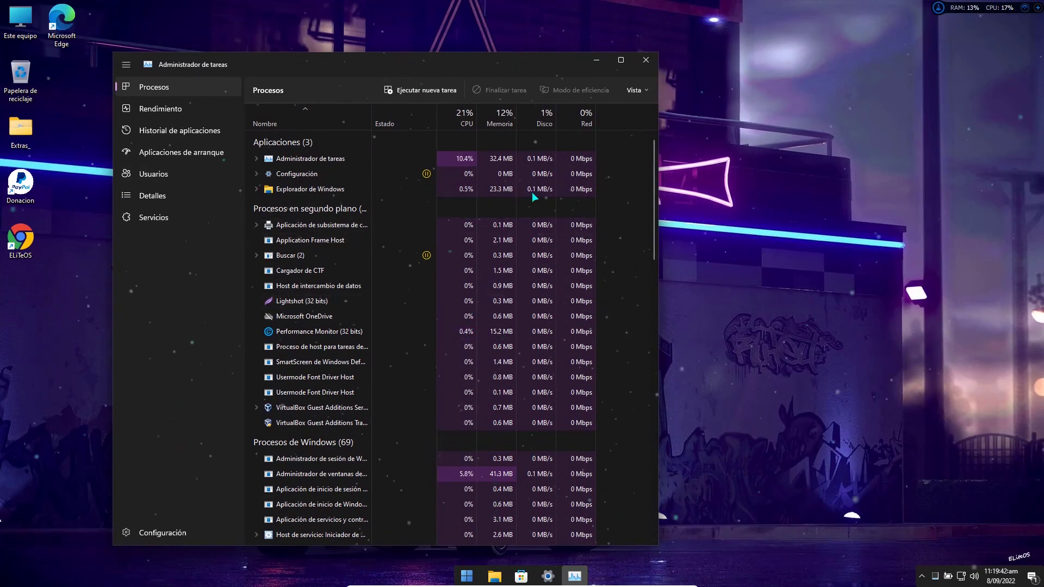
# - Activate efficiency mode for the Performance Monitor (32 bits) process, moving the confirmation dialog aside first
pyautogui.rightClick(308, 327)
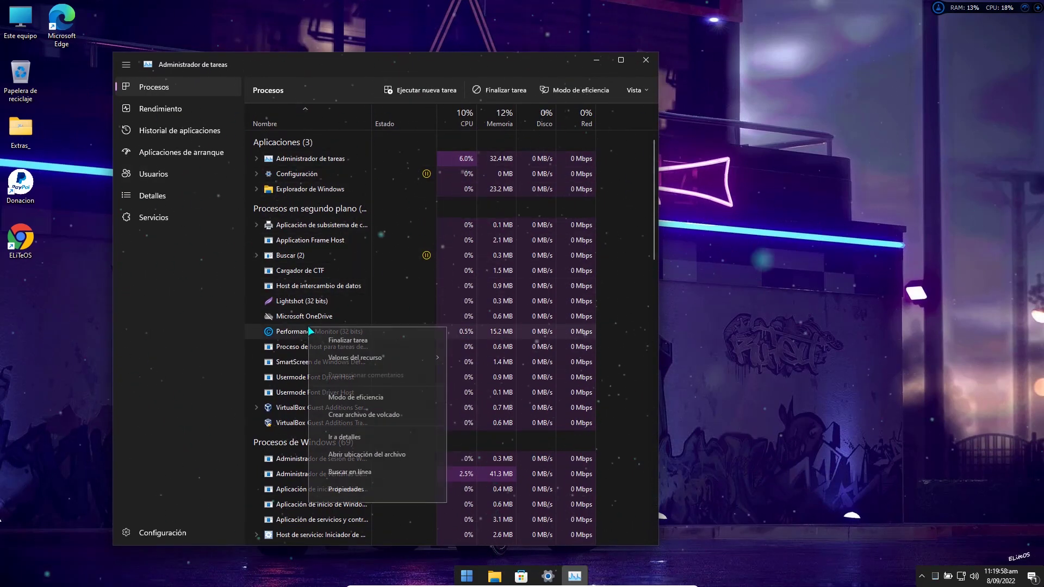
pyautogui.click(373, 397)
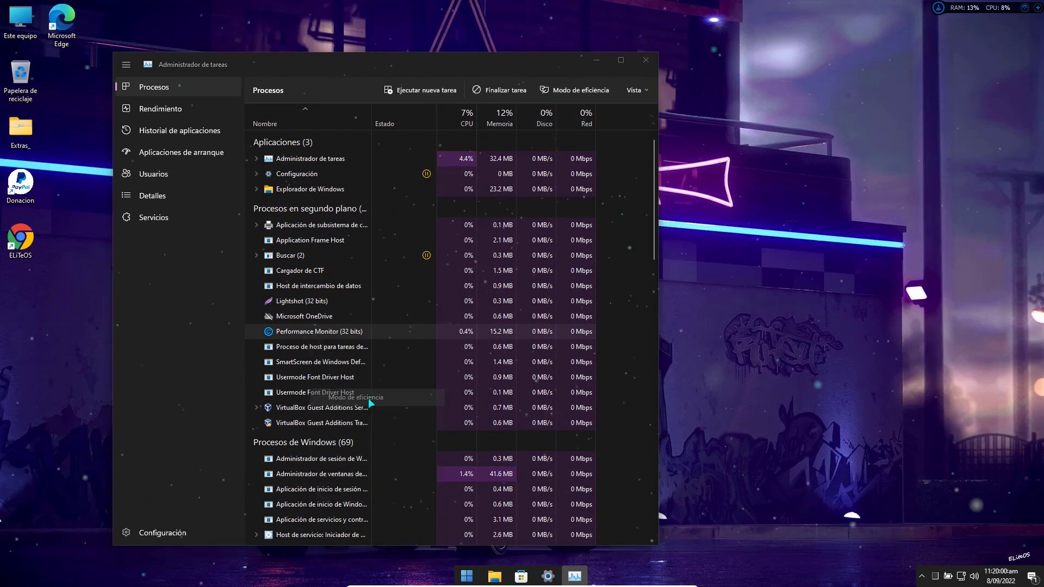
pyautogui.moveTo(476, 218); pyautogui.dragTo(628, 190)
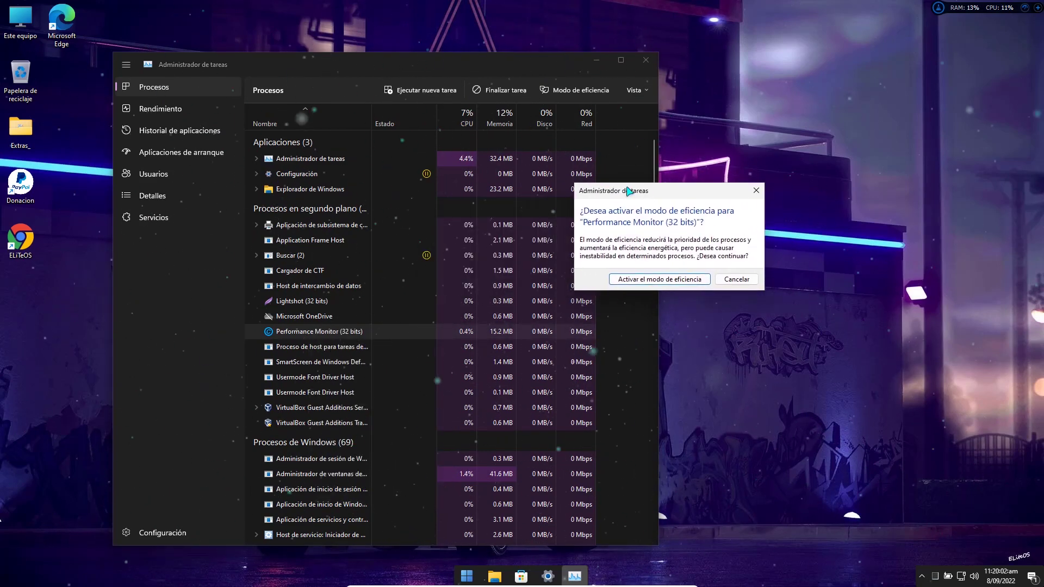
pyautogui.click(679, 281)
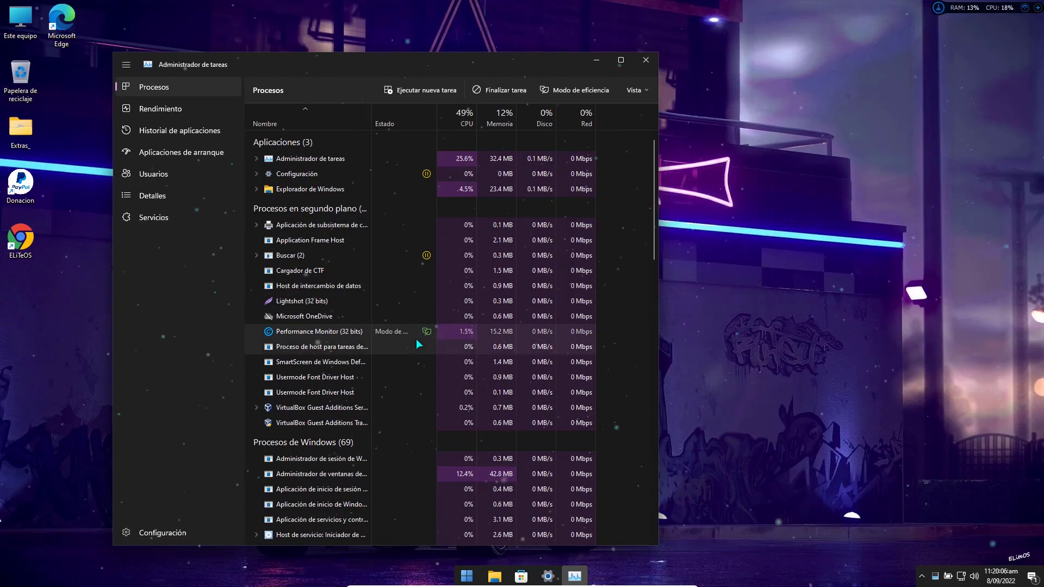
# - Examine the Rendimiento graphs for CPU, Memoria, Disco 0 (C:) and Ethernet
pyautogui.click(169, 107)
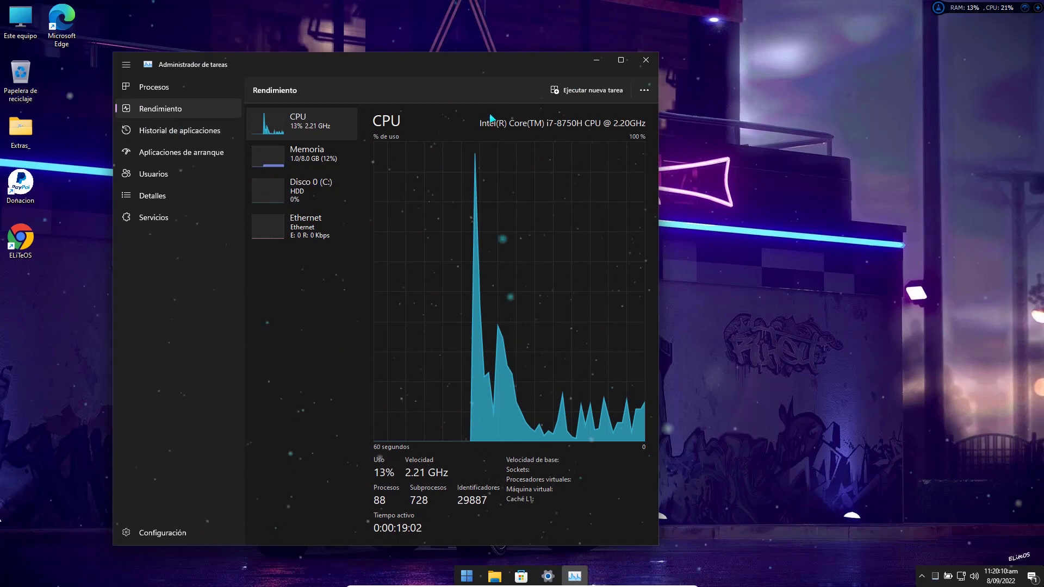
pyautogui.click(283, 164)
pyautogui.click(279, 194)
pyautogui.click(274, 235)
pyautogui.click(269, 204)
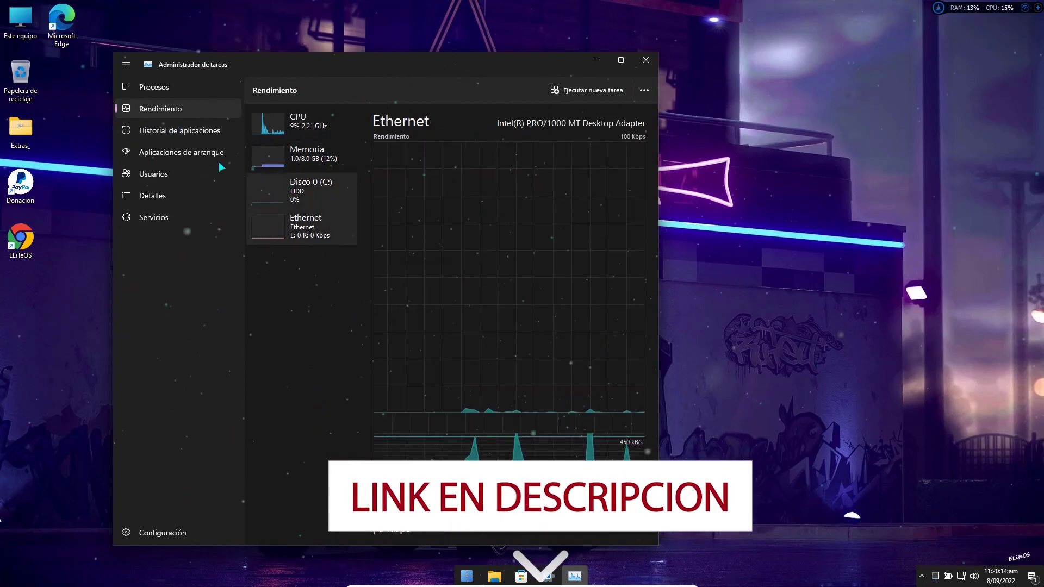
# - Review the application history, startup applications and users, return to Procesos, and close the Task Manager
pyautogui.click(155, 138)
pyautogui.click(151, 150)
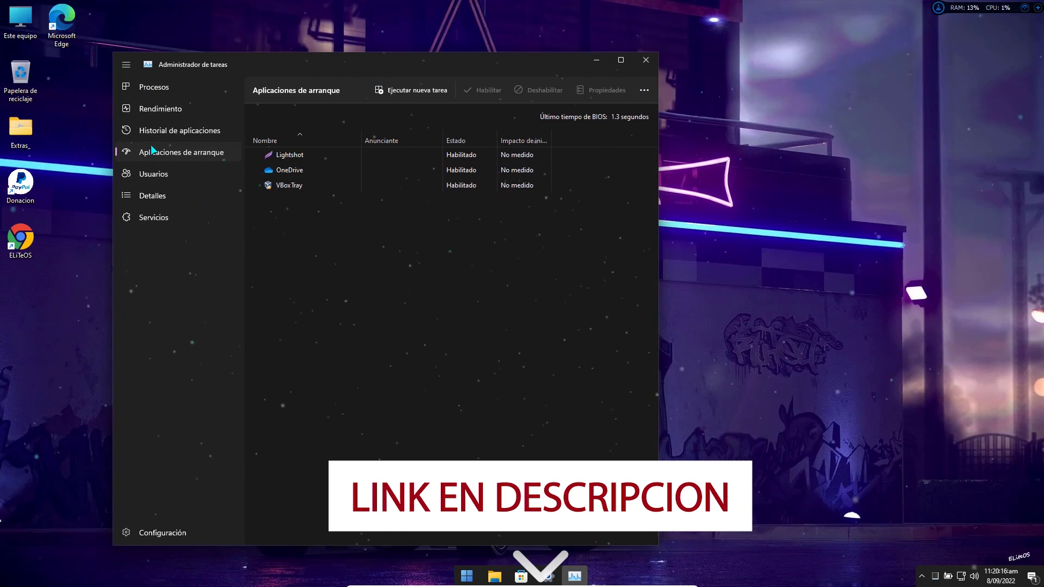
pyautogui.click(149, 174)
pyautogui.click(166, 130)
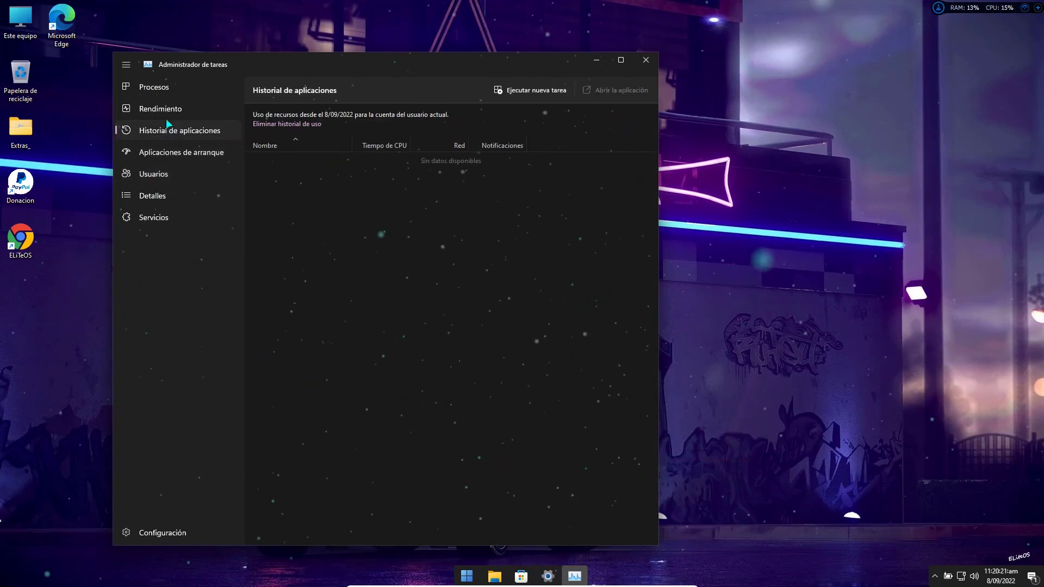
pyautogui.click(161, 88)
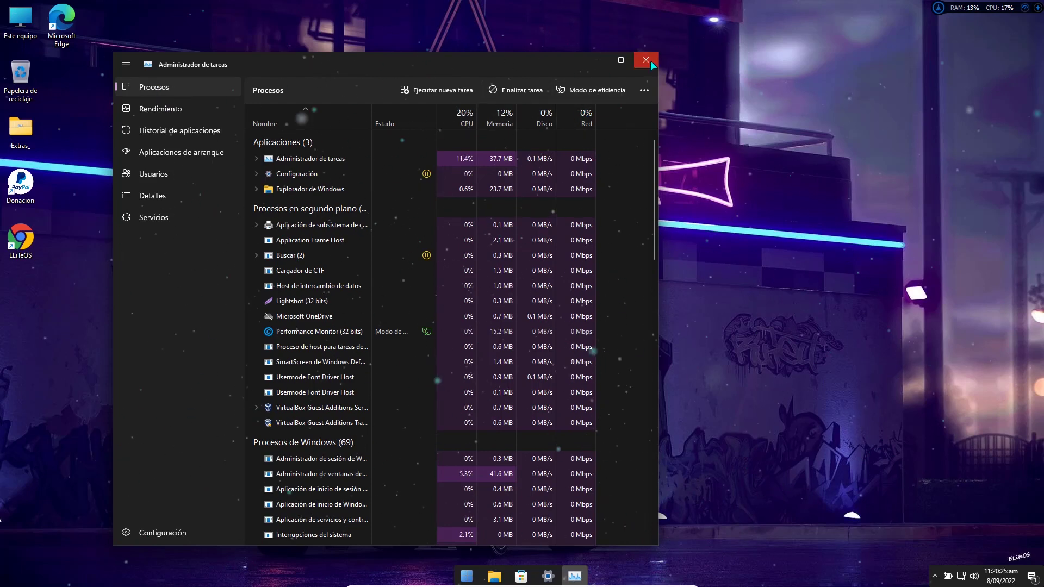
pyautogui.click(646, 60)
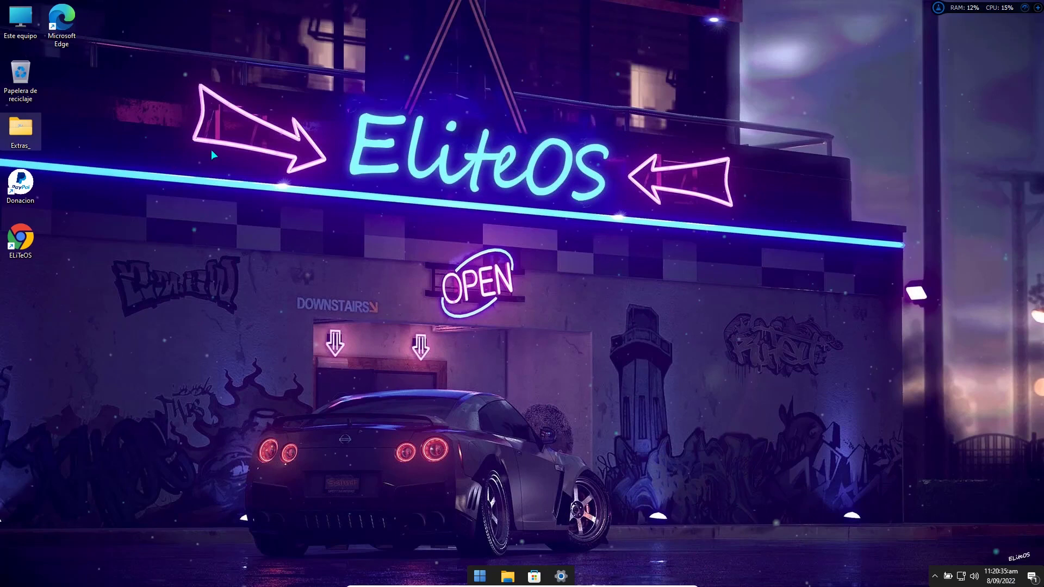
# - View the browser installers in the Extras_ folder and the contents of its Store subfolder, and close the window
pyautogui.doubleClick(20, 128)
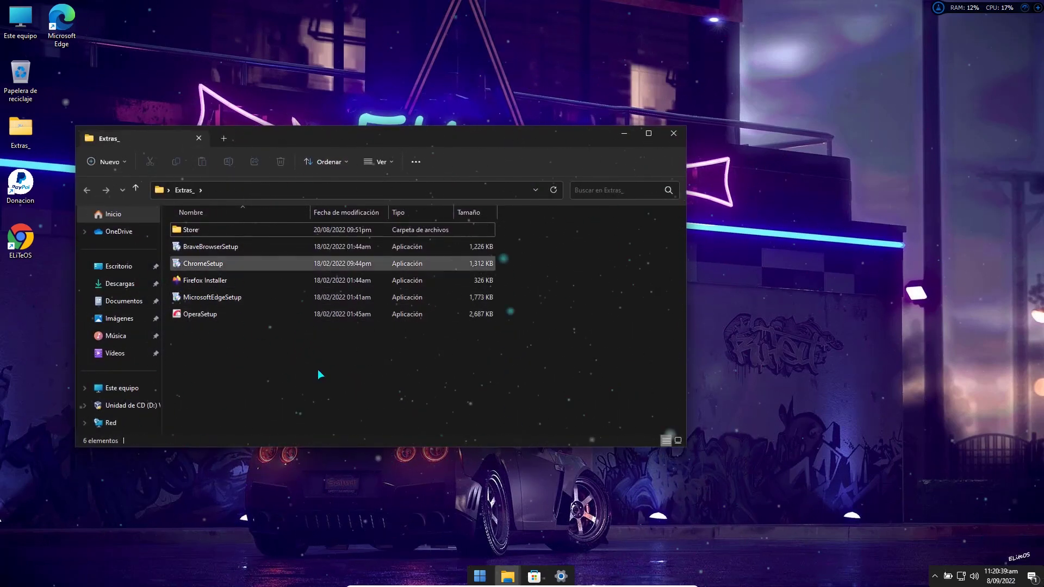
pyautogui.doubleClick(212, 230)
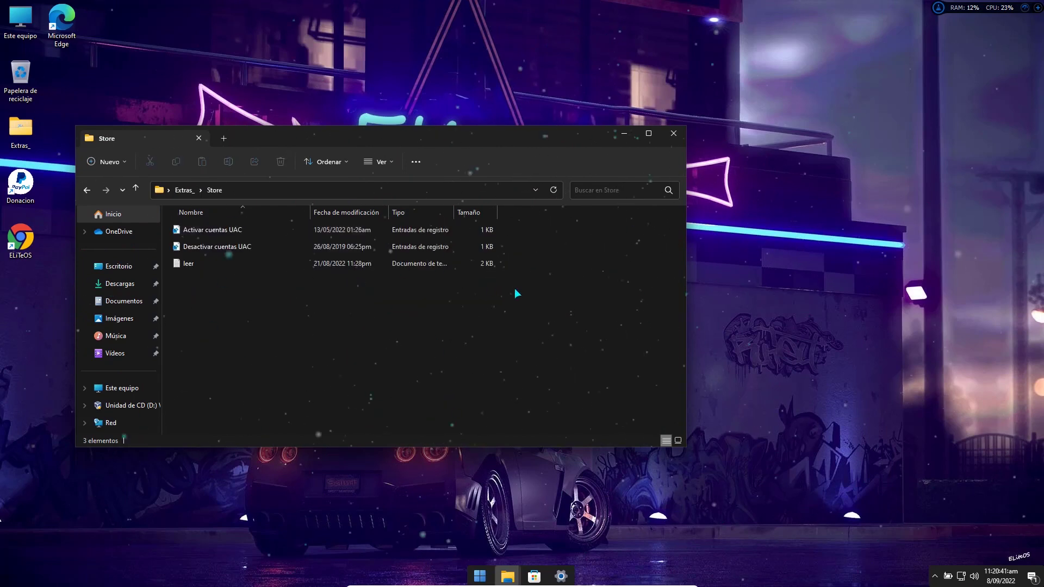
pyautogui.click(673, 133)
# - Open Microsoft Store, move its window aside to view the home page, and close it
pyautogui.click(540, 577)
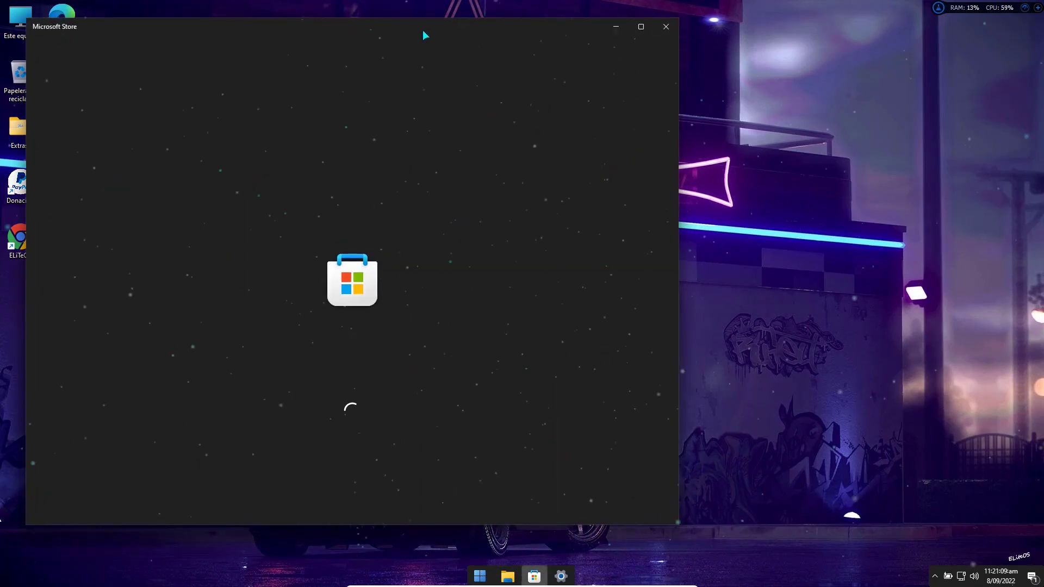
pyautogui.moveTo(424, 35); pyautogui.dragTo(532, 42)
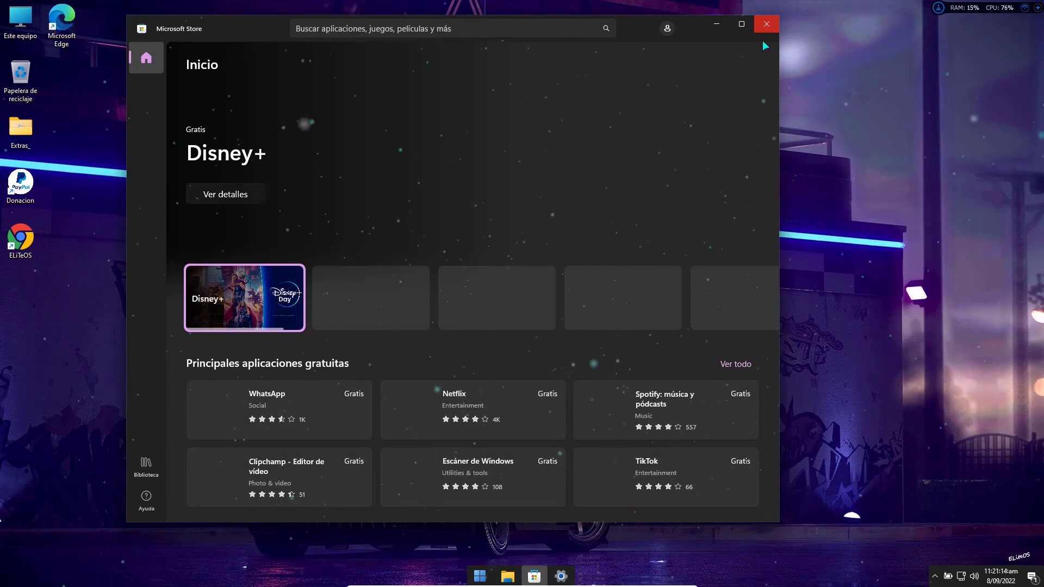
pyautogui.click(766, 26)
# - Apply the light theme with the palm-lined pool wallpaper in the Personalización settings and minimize the window
pyautogui.click(562, 576)
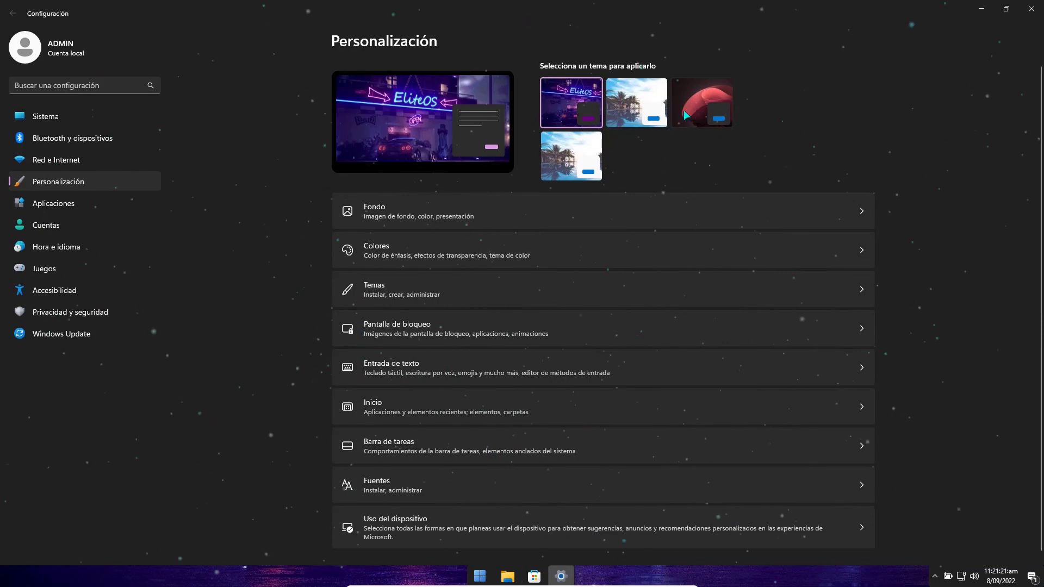
pyautogui.click(643, 108)
pyautogui.click(990, 11)
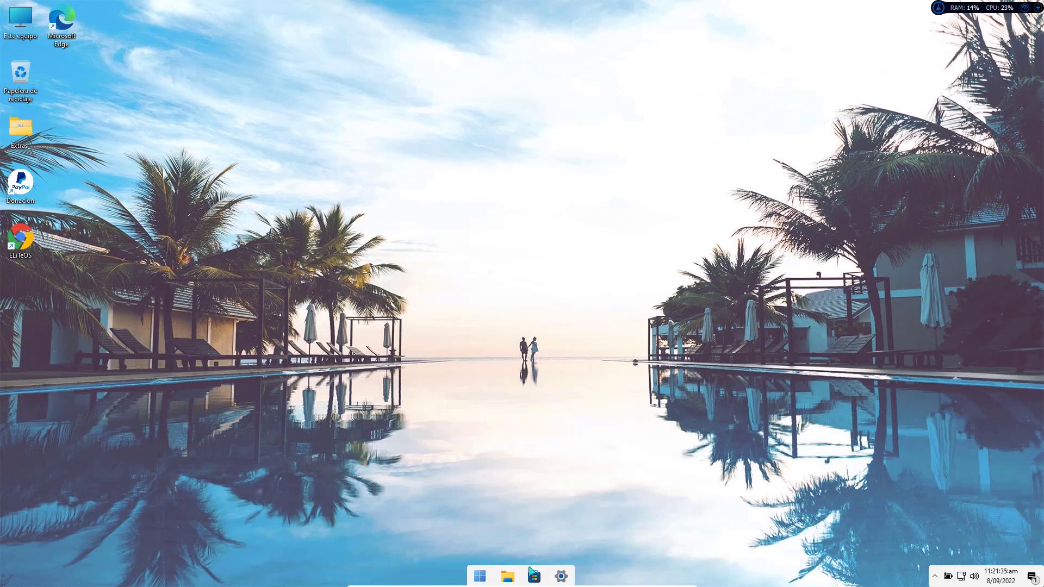
# - View the hidden notification area icons, and the Escritorio folder in the file explorer before minimizing it
pyautogui.click(935, 578)
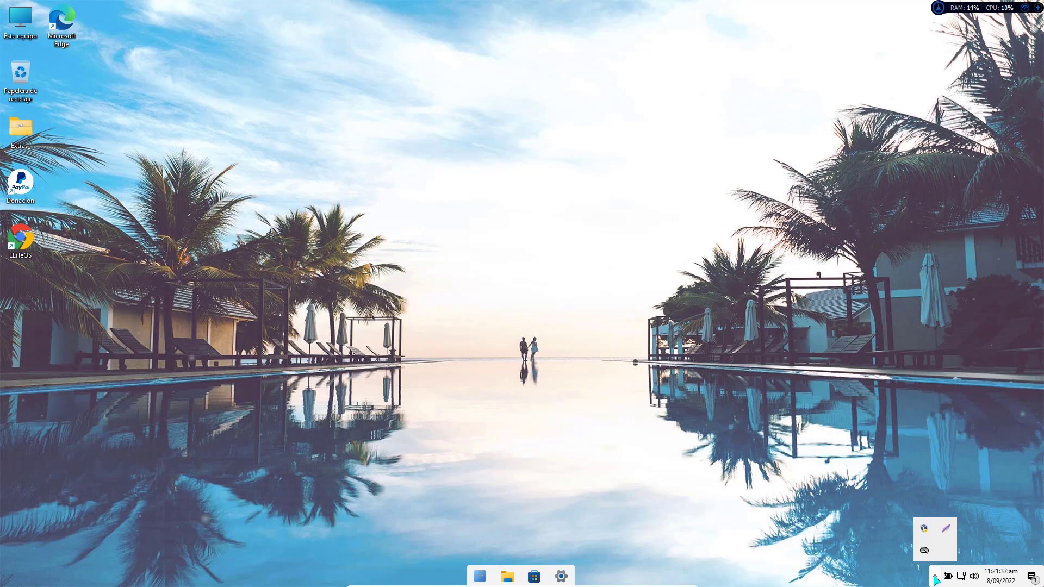
pyautogui.click(840, 553)
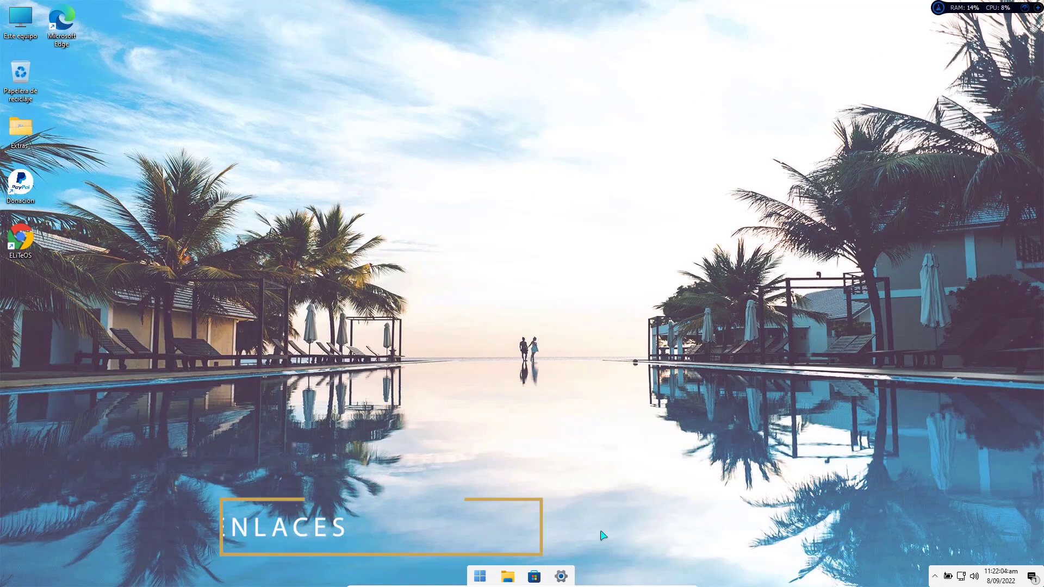
pyautogui.press('super+e')
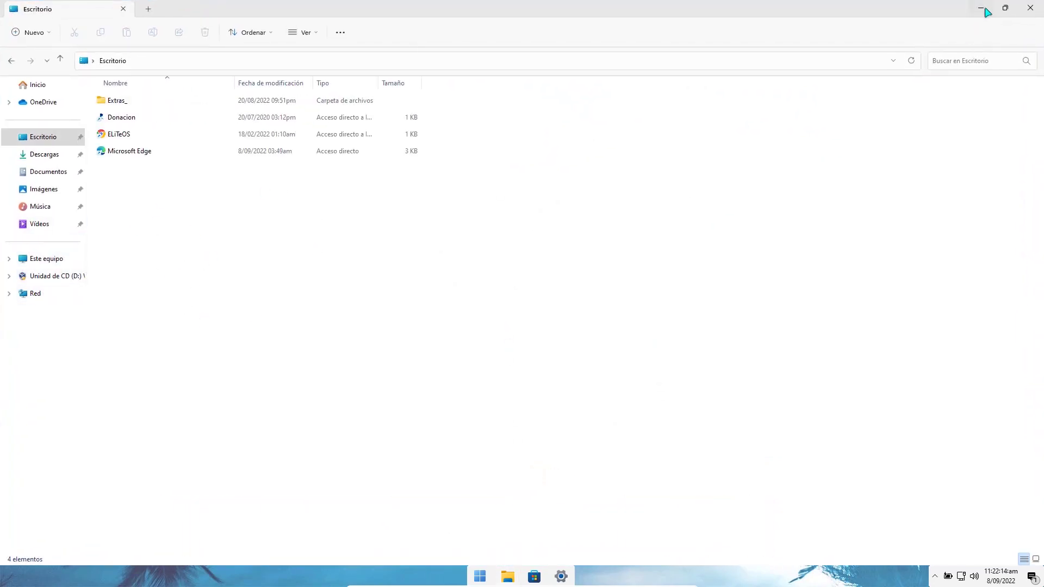
pyautogui.click(986, 10)
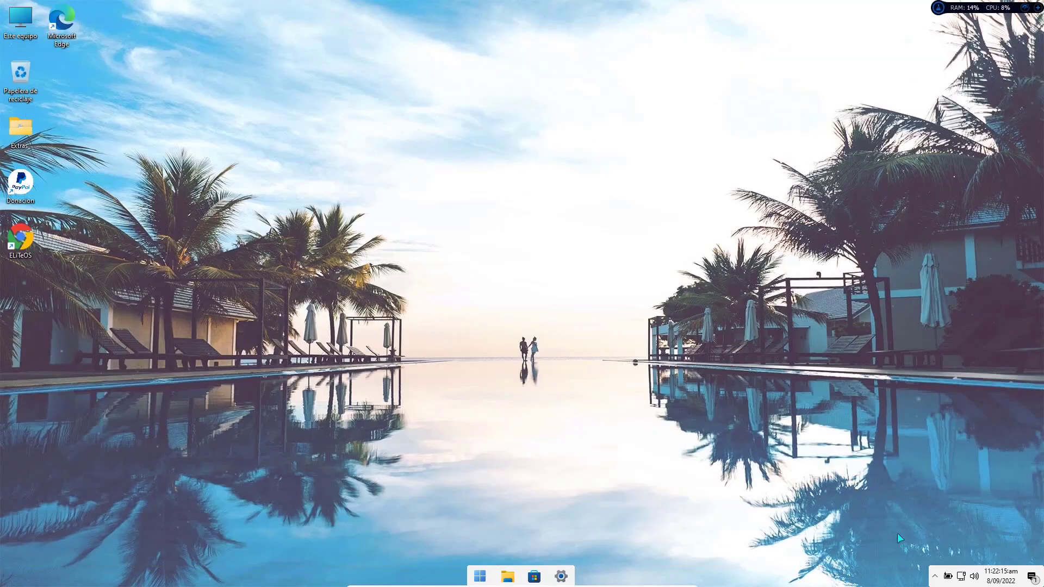
pyautogui.click(933, 577)
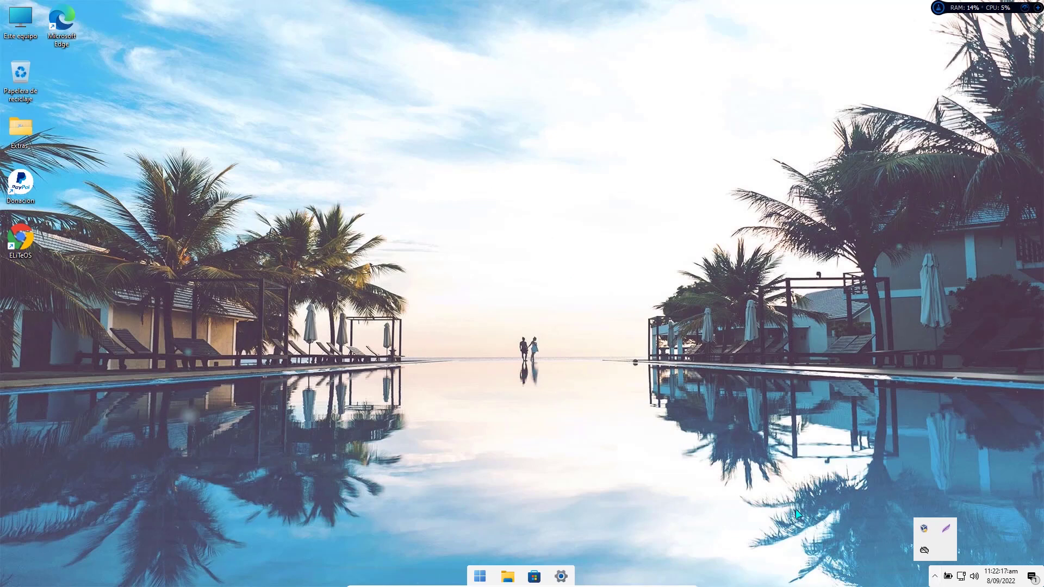
# - Open Este equipo in the file explorer, add three more Este equipo tabs, and minimize the window
pyautogui.click(509, 575)
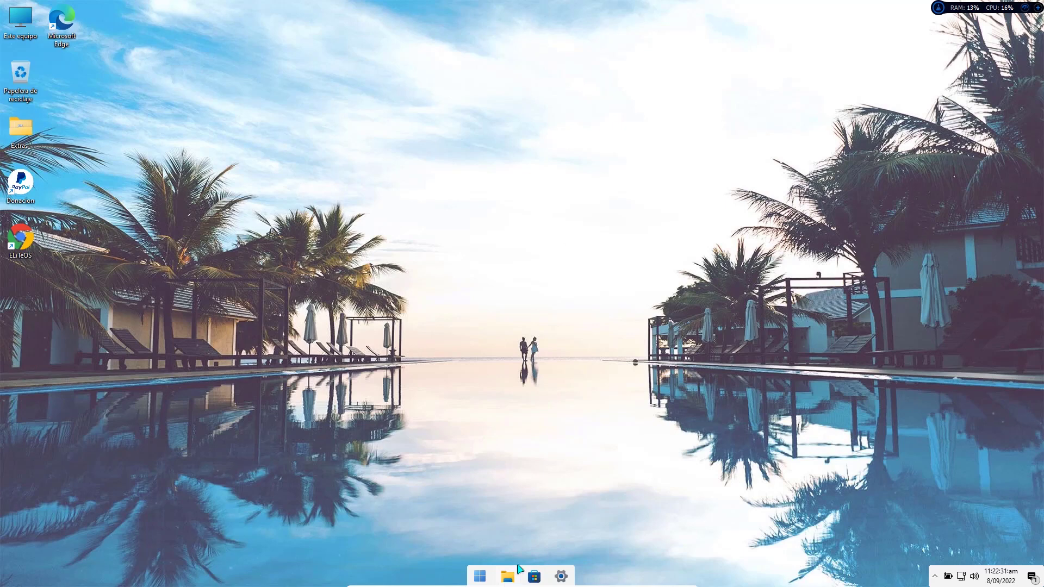
pyautogui.press('super+e')
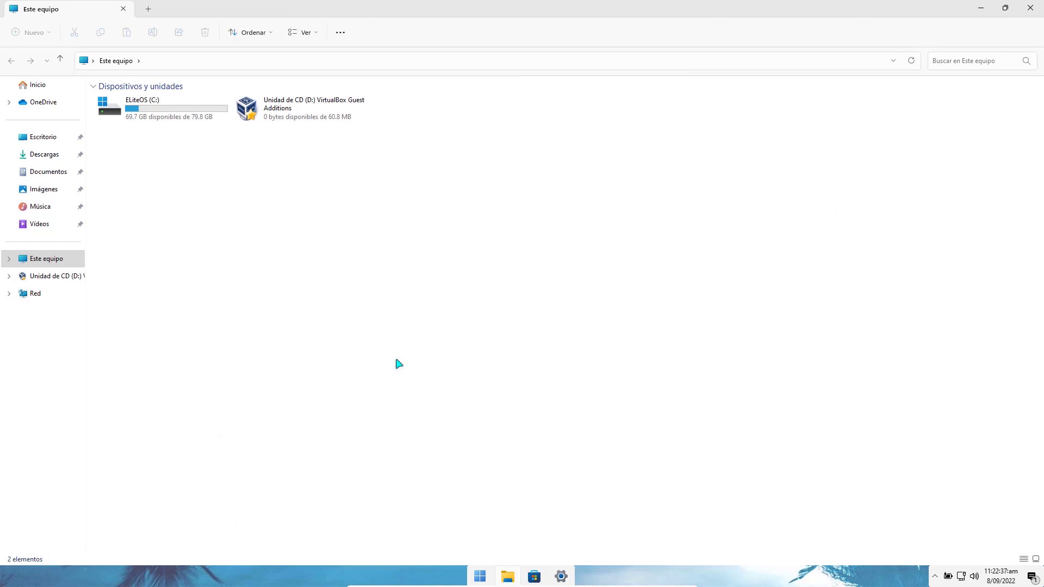
pyautogui.click(148, 10)
pyautogui.click(278, 11)
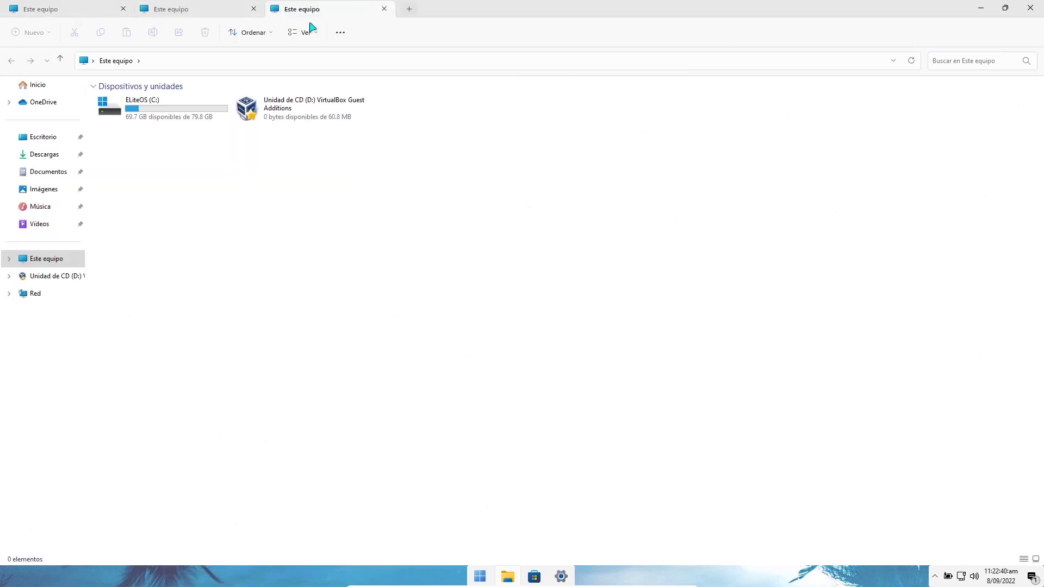
pyautogui.click(407, 10)
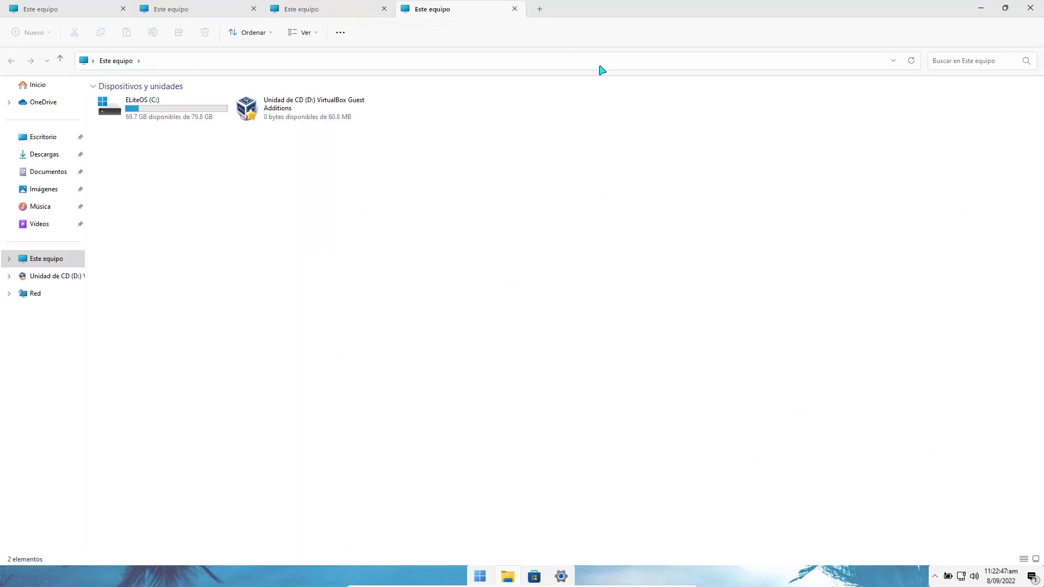
pyautogui.click(982, 10)
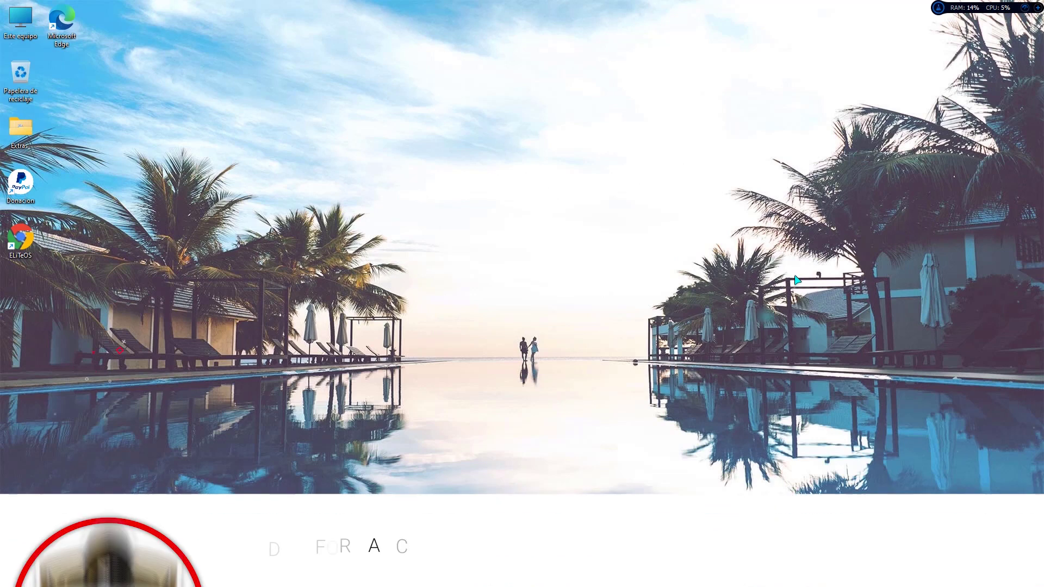